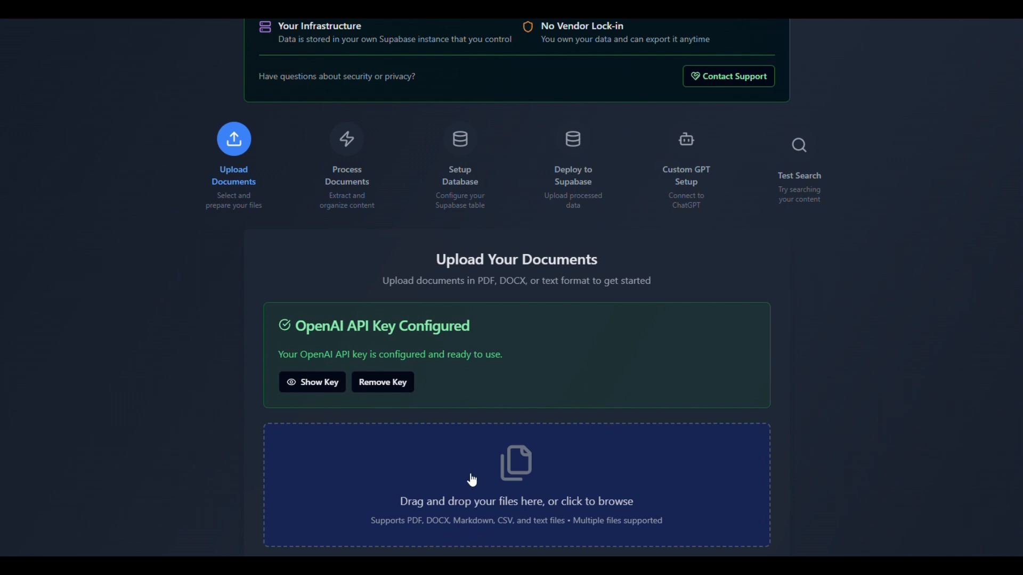
Step: Look over the KnowBase page: the feature overview, data security section, six workflow stages and document upload area
{"action": "scroll", "coordinate": [490, 346], "scroll_direction": "up", "scroll_amount": 4}
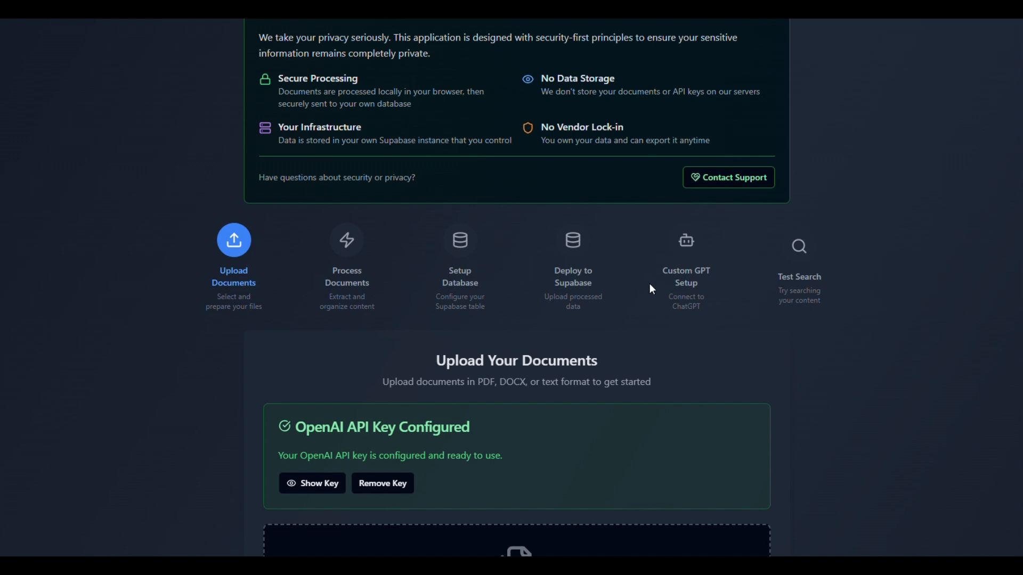
{"action": "scroll", "coordinate": [656, 282], "scroll_direction": "down", "scroll_amount": 2}
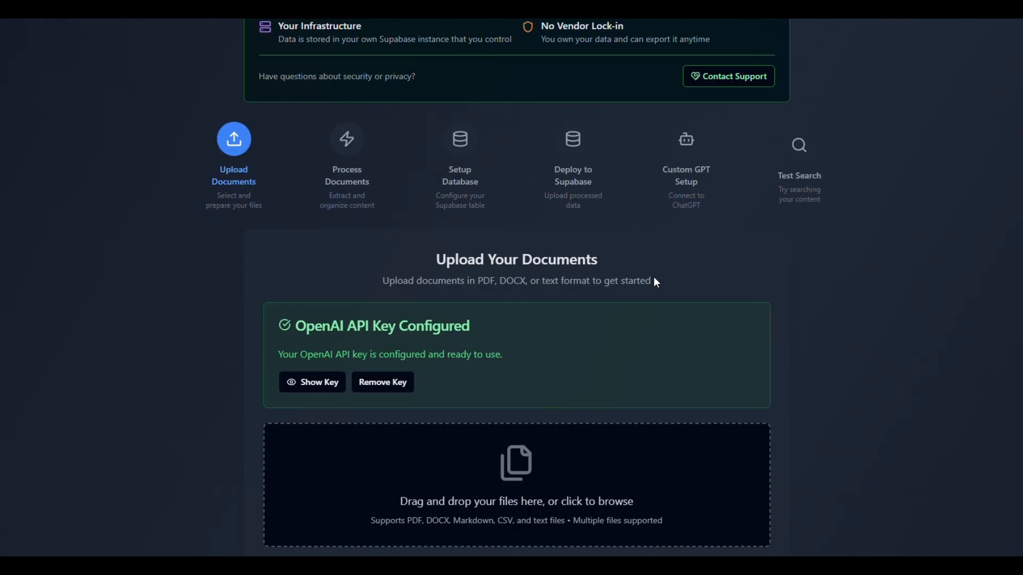
{"action": "scroll", "coordinate": [671, 247], "scroll_direction": "down", "scroll_amount": 2}
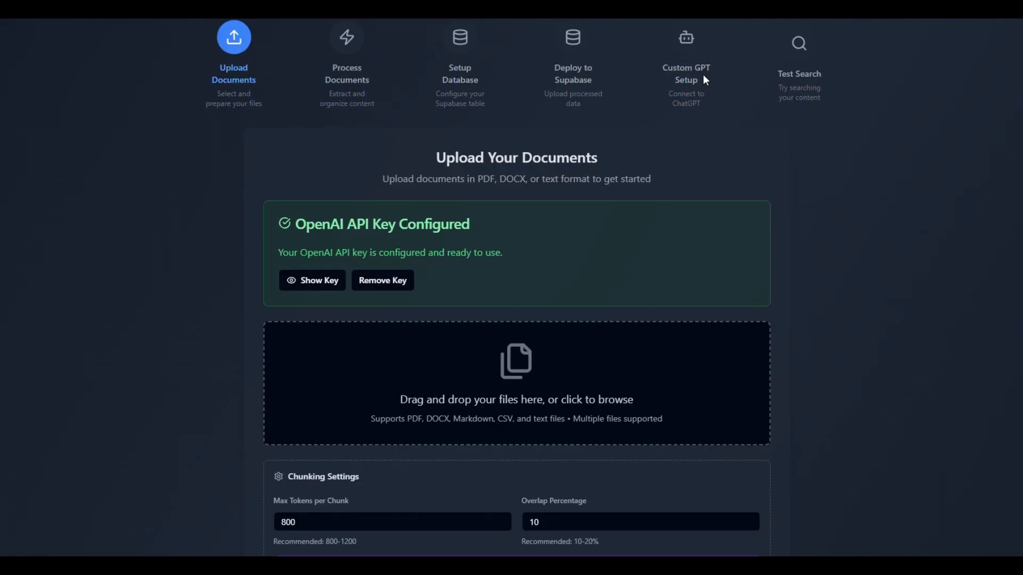
{"action": "scroll", "coordinate": [705, 81], "scroll_direction": "up", "scroll_amount": 2}
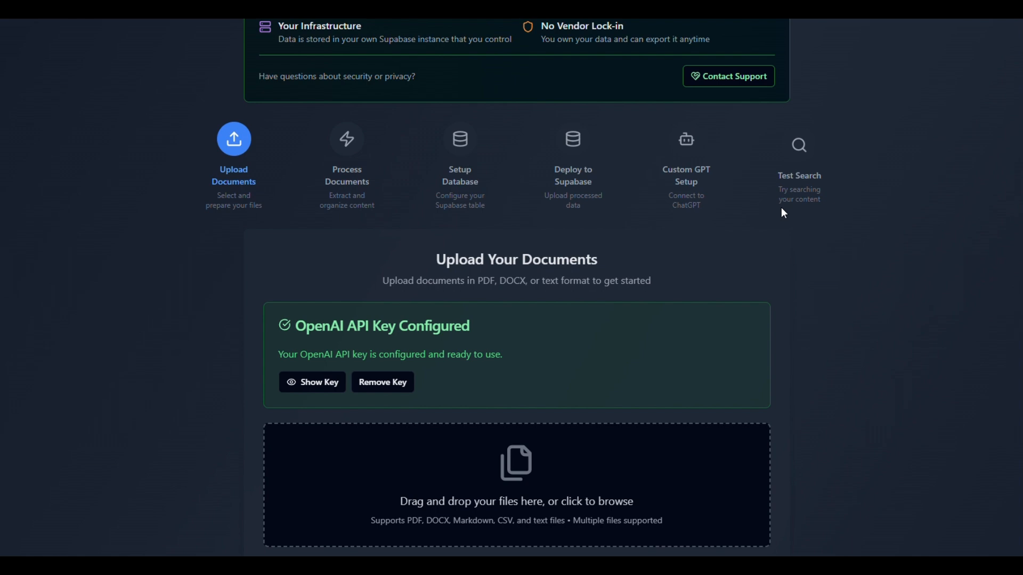
{"action": "scroll", "coordinate": [760, 223], "scroll_direction": "up", "scroll_amount": 7}
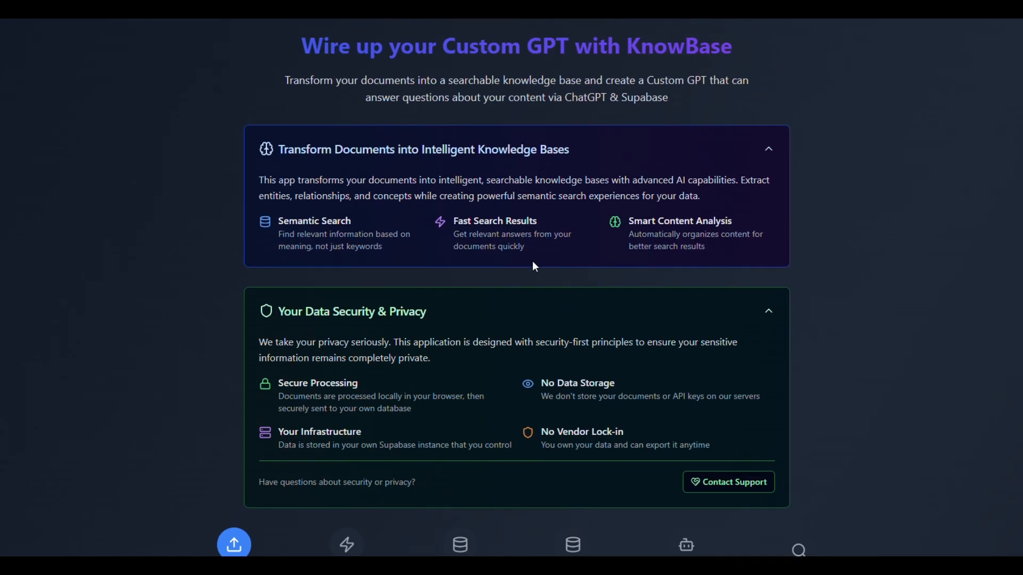
{"action": "scroll", "coordinate": [535, 264], "scroll_direction": "down", "scroll_amount": 4}
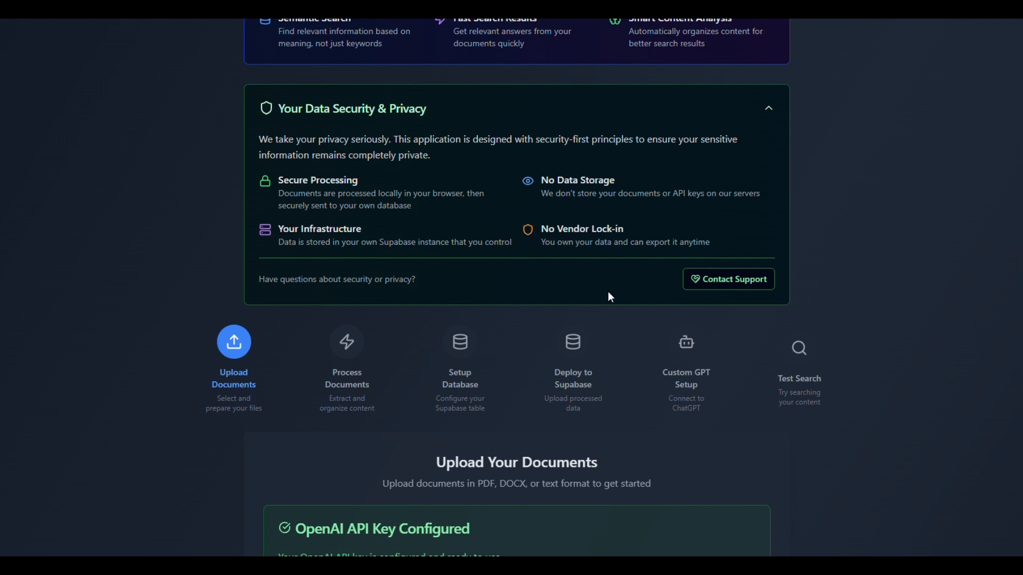
{"action": "scroll", "coordinate": [553, 368], "scroll_direction": "down", "scroll_amount": 2}
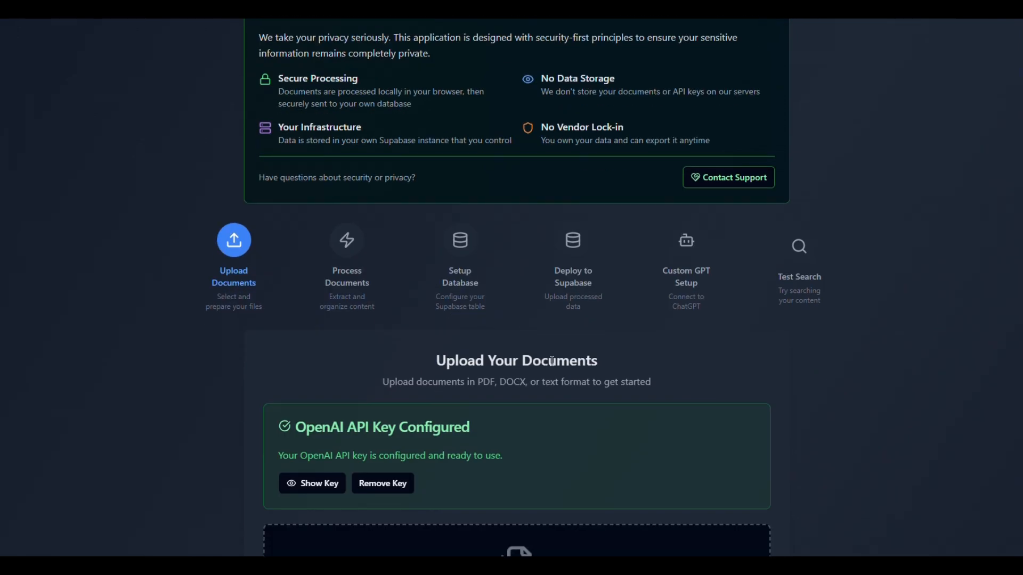
{"action": "scroll", "coordinate": [552, 360], "scroll_direction": "up", "scroll_amount": 6}
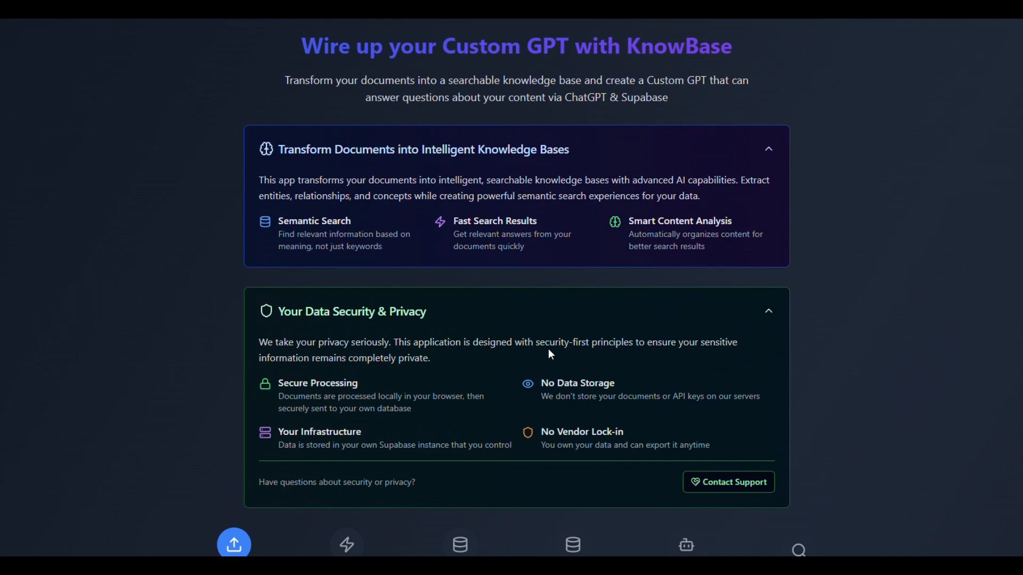
{"action": "scroll", "coordinate": [552, 354], "scroll_direction": "down", "scroll_amount": 10}
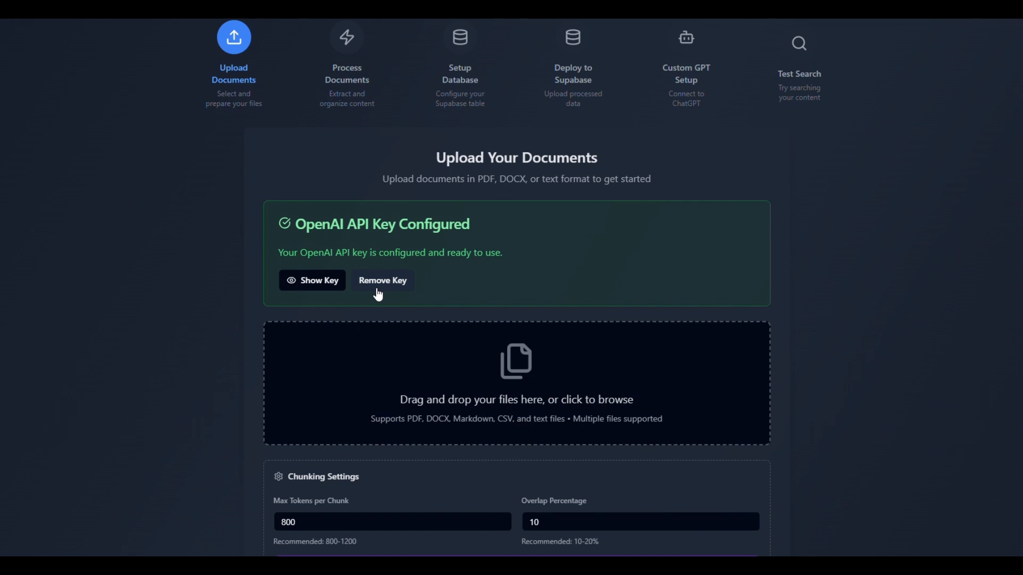
{"action": "scroll", "coordinate": [579, 147], "scroll_direction": "up", "scroll_amount": 4}
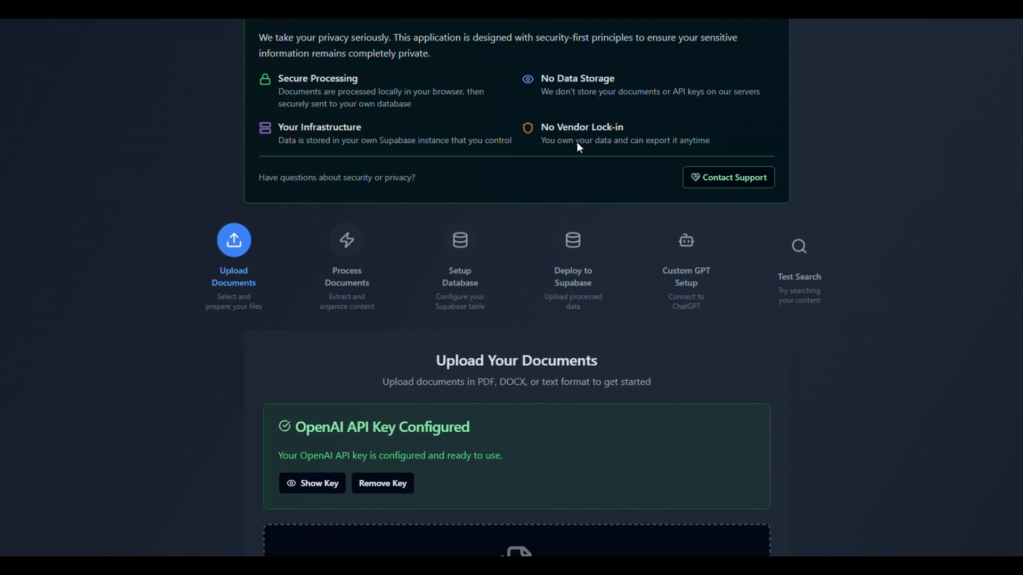
{"action": "scroll", "coordinate": [586, 181], "scroll_direction": "down", "scroll_amount": 2}
{"action": "scroll", "coordinate": [586, 194], "scroll_direction": "up", "scroll_amount": 8}
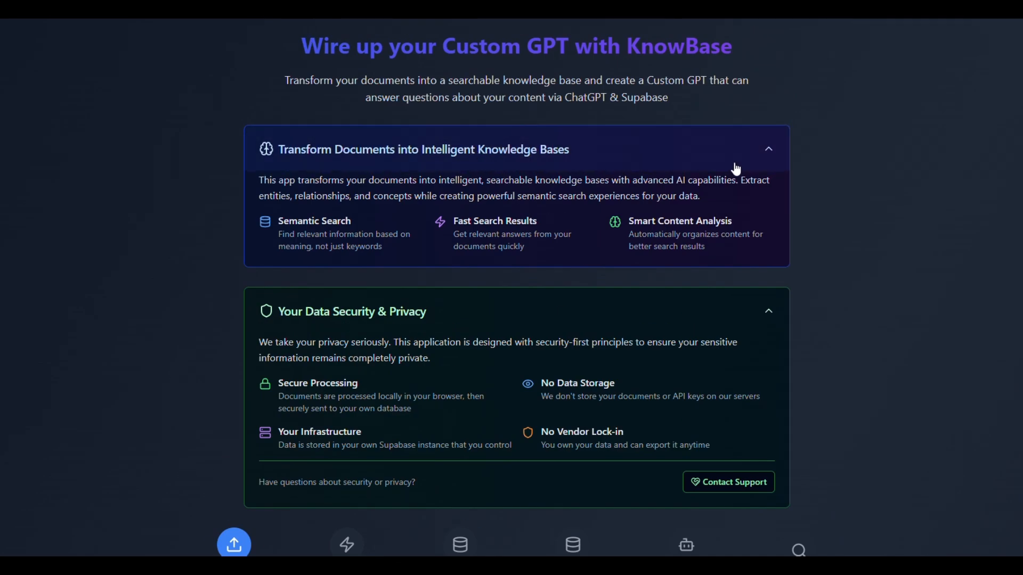
{"action": "scroll", "coordinate": [533, 345], "scroll_direction": "down", "scroll_amount": 6}
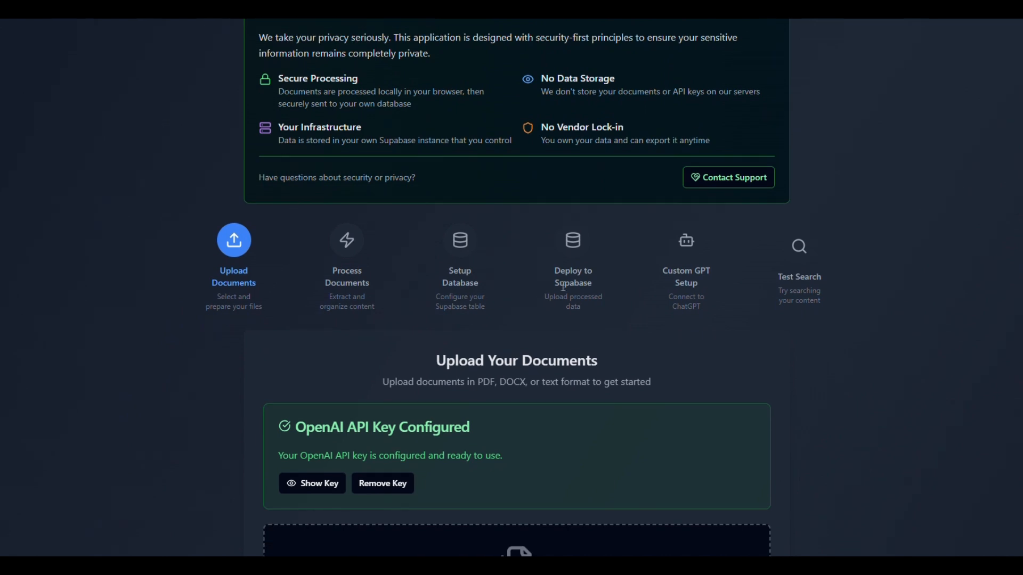
Step: Add the file 2022-Laws-of-the-Game-Booklet.pdf to the document upload area
{"action": "scroll", "coordinate": [566, 340], "scroll_direction": "down", "scroll_amount": 2}
{"action": "scroll", "coordinate": [566, 337], "scroll_direction": "down", "scroll_amount": 4}
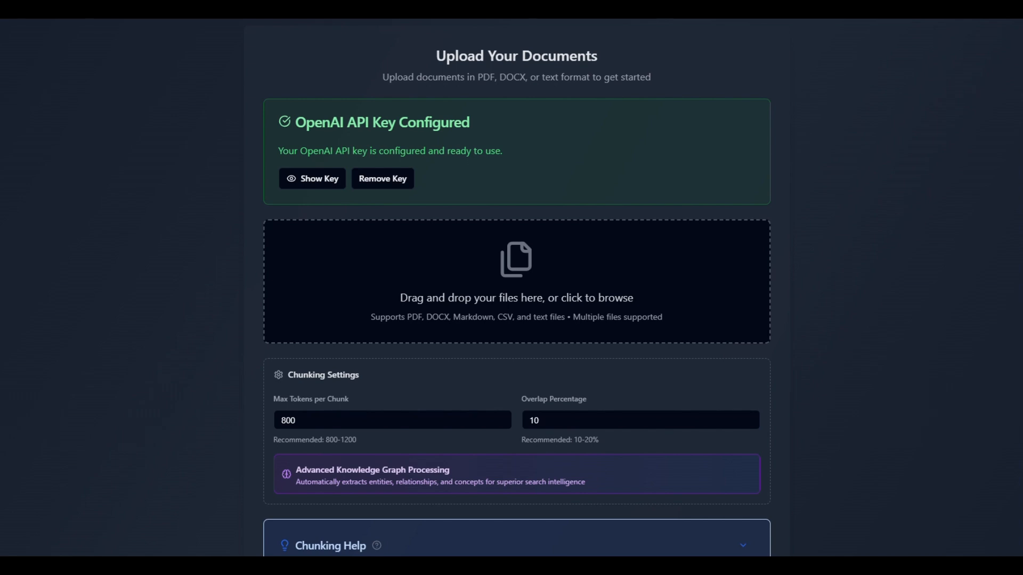
{"action": "left_click_drag", "start_coordinate": [532, 370], "coordinate": [575, 277]}
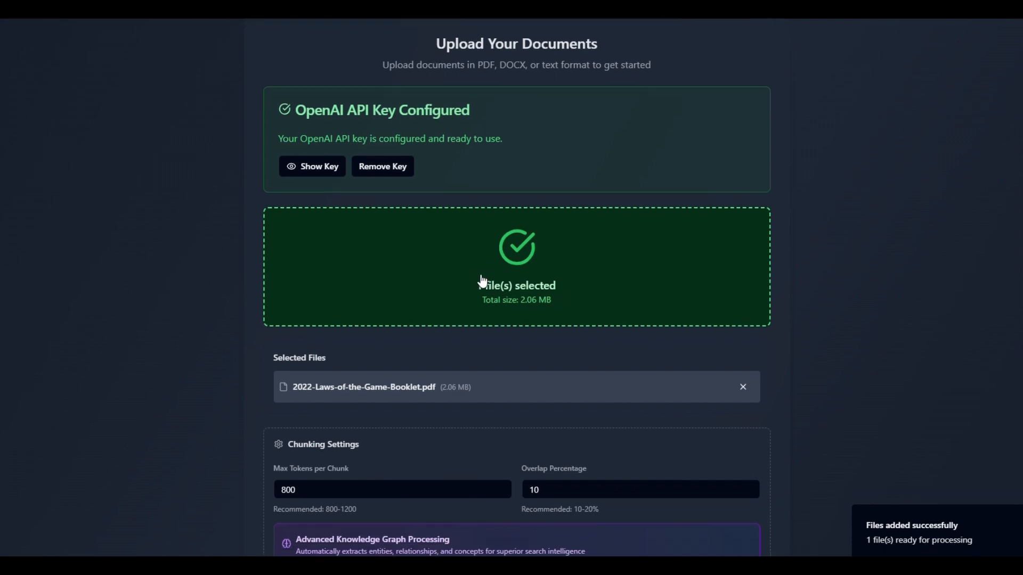
Step: Try stepping the maximum tokens per chunk and the overlap percentage up and back down in the chunking settings
{"action": "scroll", "coordinate": [481, 281], "scroll_direction": "down", "scroll_amount": 3}
{"action": "scroll", "coordinate": [522, 225], "scroll_direction": "down", "scroll_amount": 3}
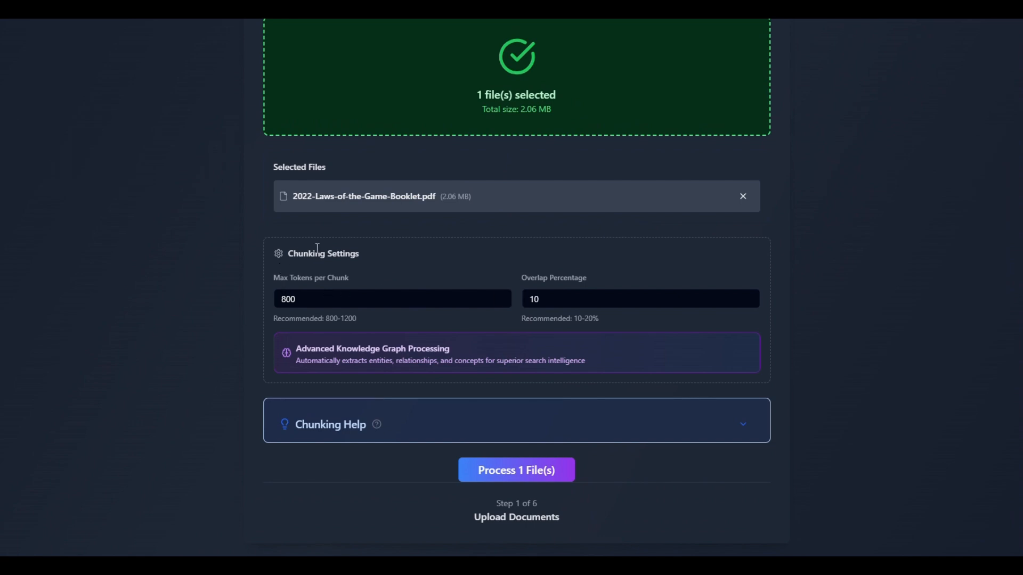
{"action": "left_click", "coordinate": [499, 301]}
{"action": "left_click", "coordinate": [500, 297]}
{"action": "left_click", "coordinate": [500, 301]}
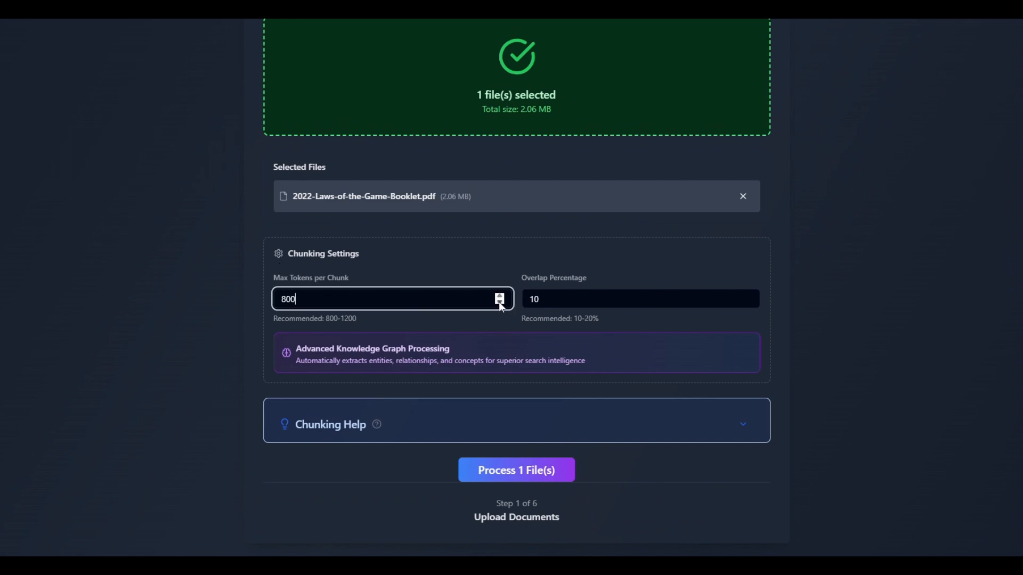
{"action": "left_click", "coordinate": [748, 296]}
{"action": "left_click", "coordinate": [748, 301]}
{"action": "left_click", "coordinate": [748, 302]}
Step: Expand the chunking help and read its guidance on chunk size and overlap percentage
{"action": "scroll", "coordinate": [733, 343], "scroll_direction": "down", "scroll_amount": 2}
{"action": "left_click", "coordinate": [745, 330]}
{"action": "scroll", "coordinate": [427, 312], "scroll_direction": "down", "scroll_amount": 2}
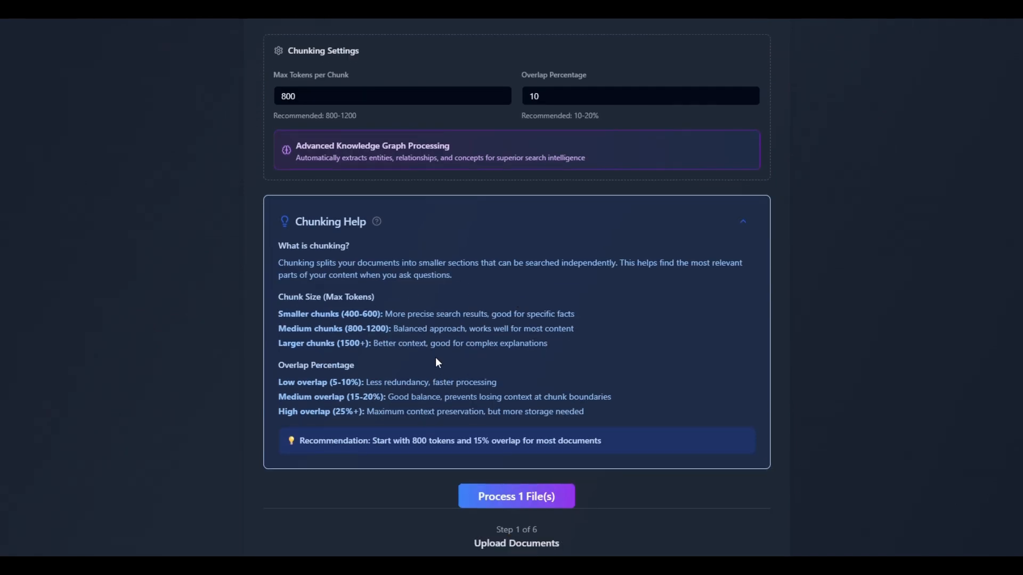
{"action": "scroll", "coordinate": [436, 357], "scroll_direction": "up", "scroll_amount": 4}
{"action": "scroll", "coordinate": [464, 331], "scroll_direction": "down", "scroll_amount": 2}
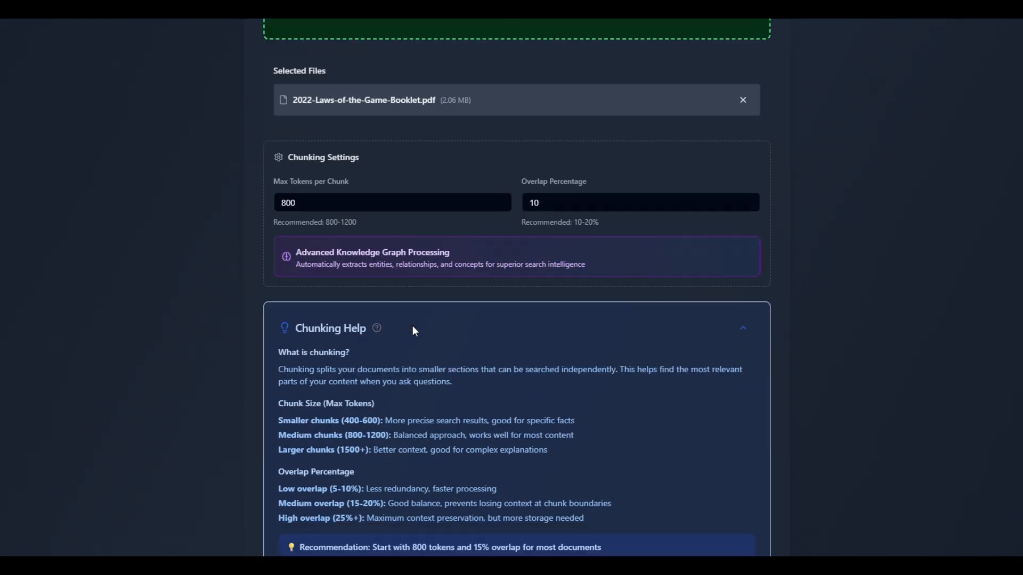
{"action": "scroll", "coordinate": [469, 323], "scroll_direction": "down", "scroll_amount": 4}
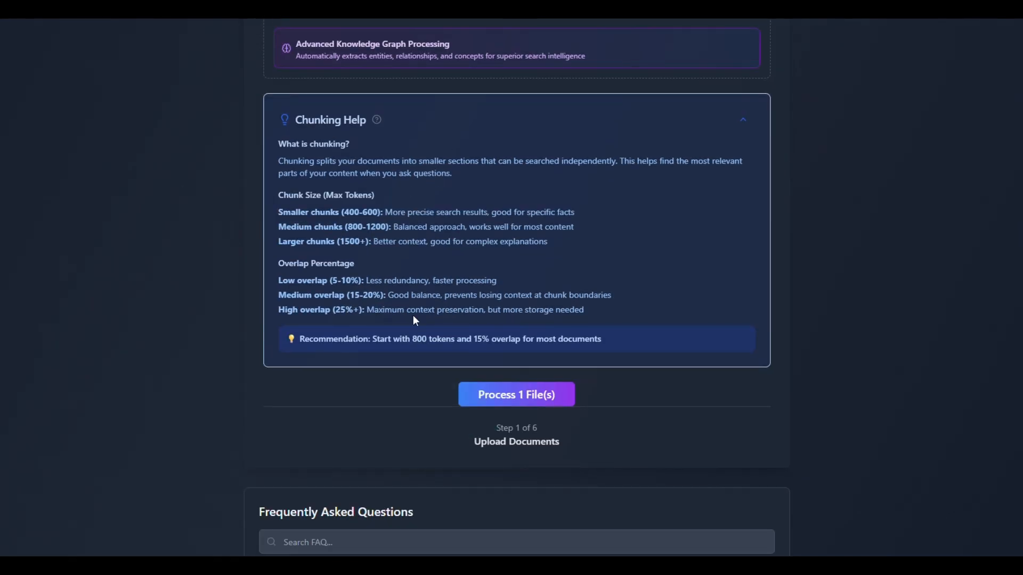
Step: Start processing the selected Laws of the Game PDF into the knowledge base
{"action": "left_click", "coordinate": [543, 397]}
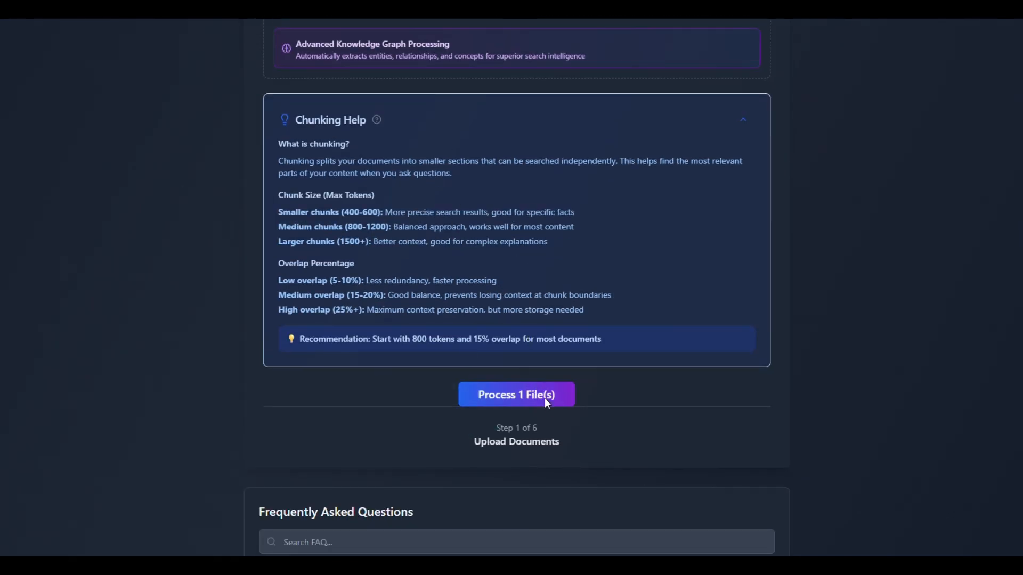
{"action": "scroll", "coordinate": [683, 346], "scroll_direction": "up", "scroll_amount": 3}
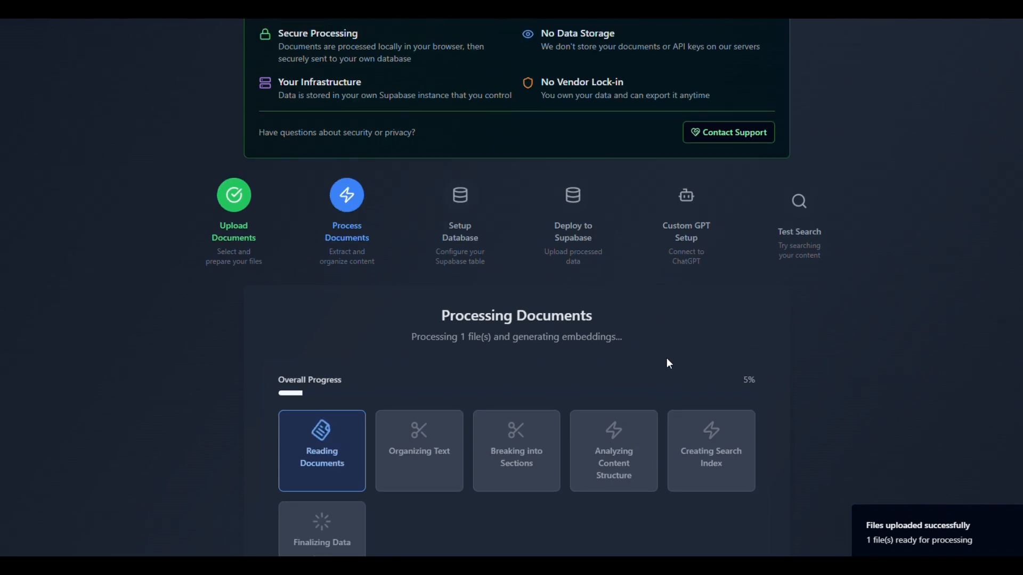
{"action": "scroll", "coordinate": [666, 358], "scroll_direction": "down", "scroll_amount": 3}
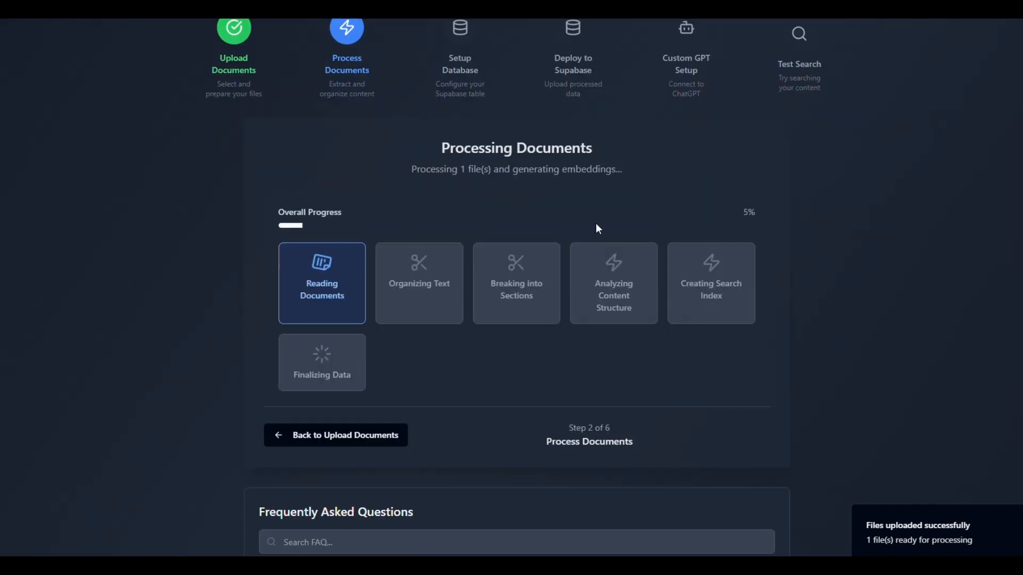
Step: Inspect the page-by-page processing log in the browser's developer console, and close the developer tools
{"action": "right_click", "coordinate": [879, 307]}
{"action": "left_click", "coordinate": [921, 293]}
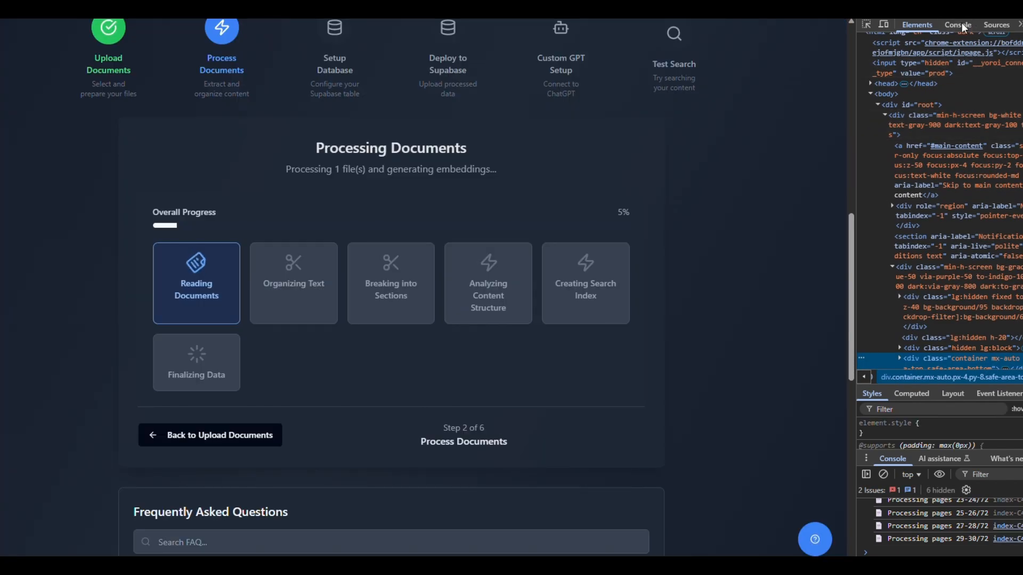
{"action": "left_click", "coordinate": [959, 25]}
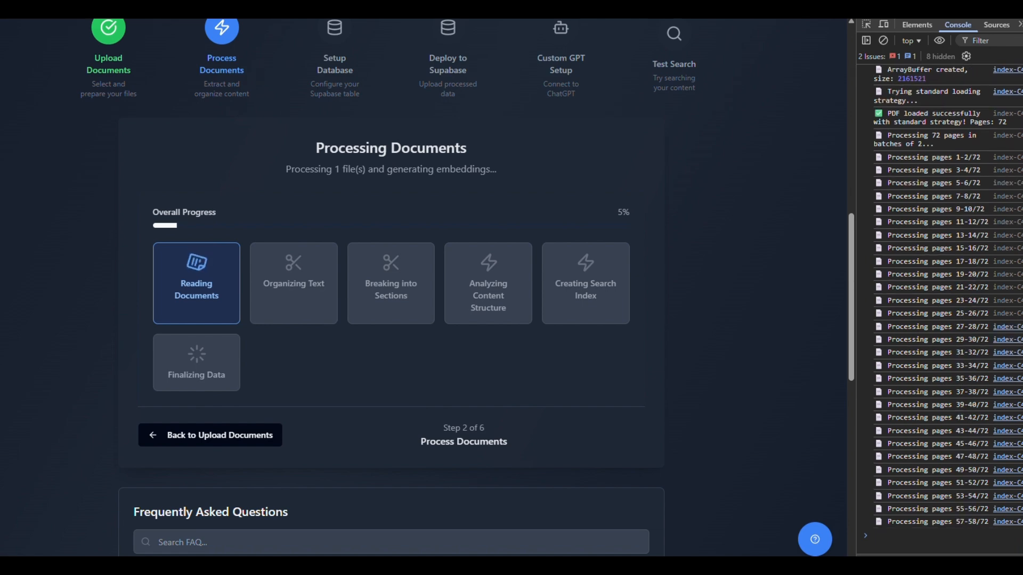
{"action": "key", "text": "F12"}
{"action": "scroll", "coordinate": [318, 283], "scroll_direction": "up", "scroll_amount": 2}
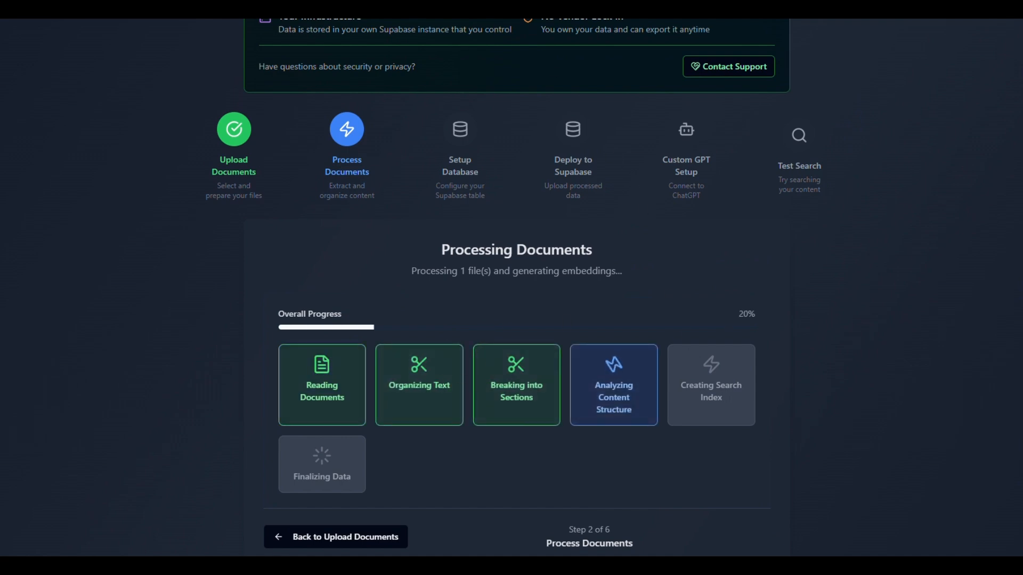
{"action": "scroll", "coordinate": [568, 162], "scroll_direction": "down", "scroll_amount": 2}
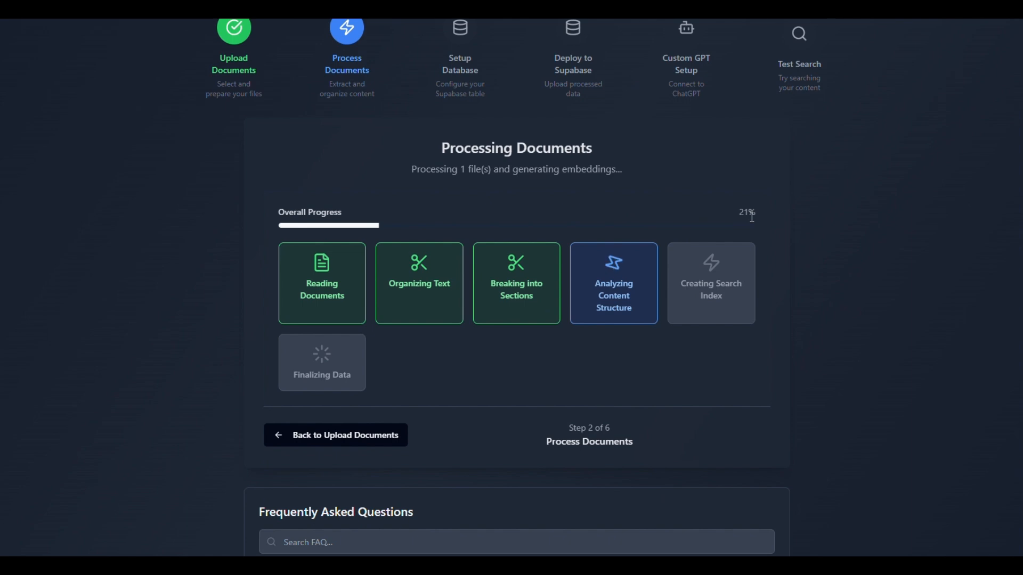
{"action": "scroll", "coordinate": [514, 288], "scroll_direction": "up", "scroll_amount": 2}
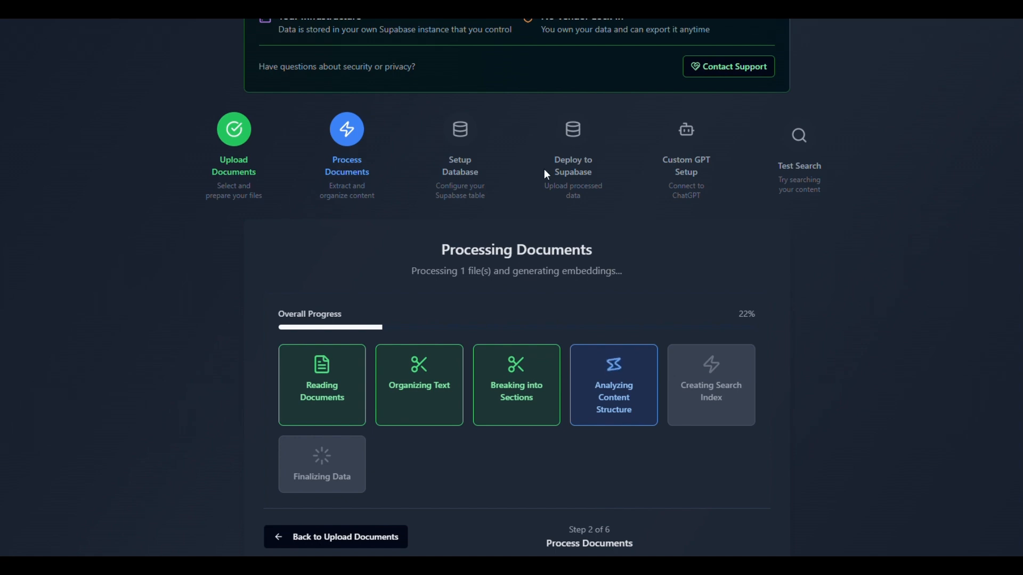
{"action": "scroll", "coordinate": [457, 196], "scroll_direction": "down", "scroll_amount": 2}
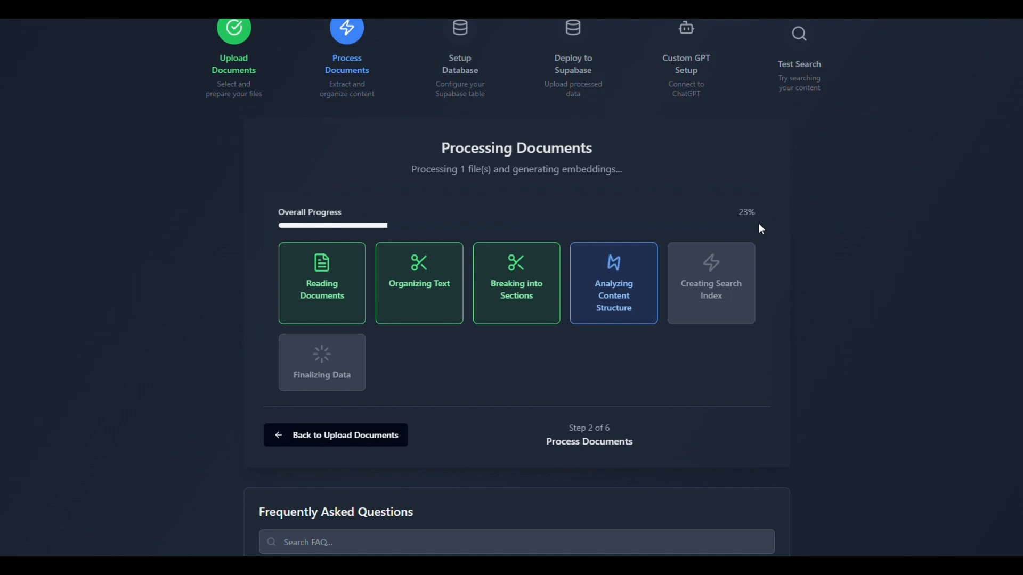
{"action": "scroll", "coordinate": [750, 329], "scroll_direction": "up", "scroll_amount": 4}
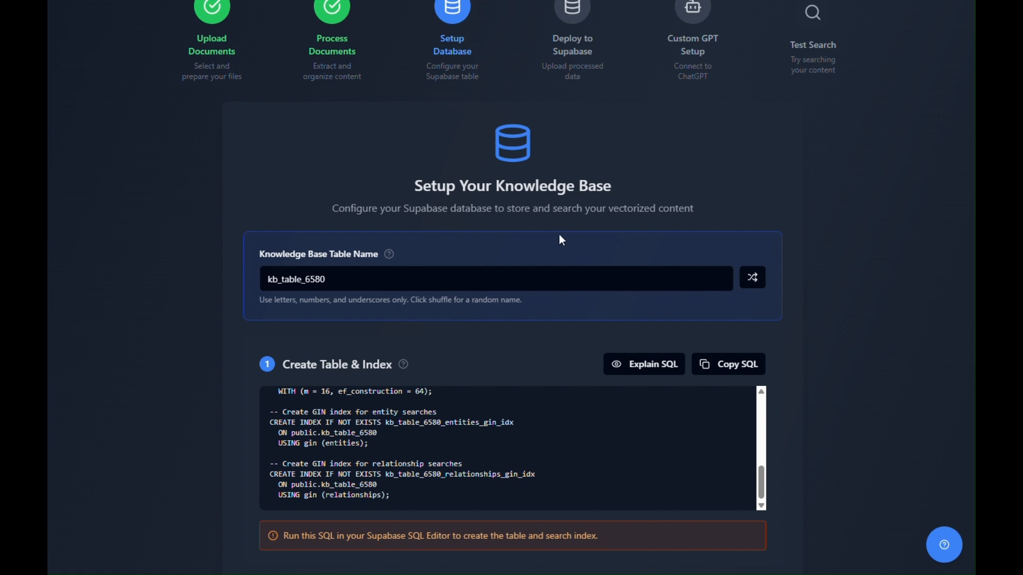
Step: Review the table and index SQL, the search function SQL and the setup instructions for the Supabase database
{"action": "scroll", "coordinate": [559, 236], "scroll_direction": "down", "scroll_amount": 4}
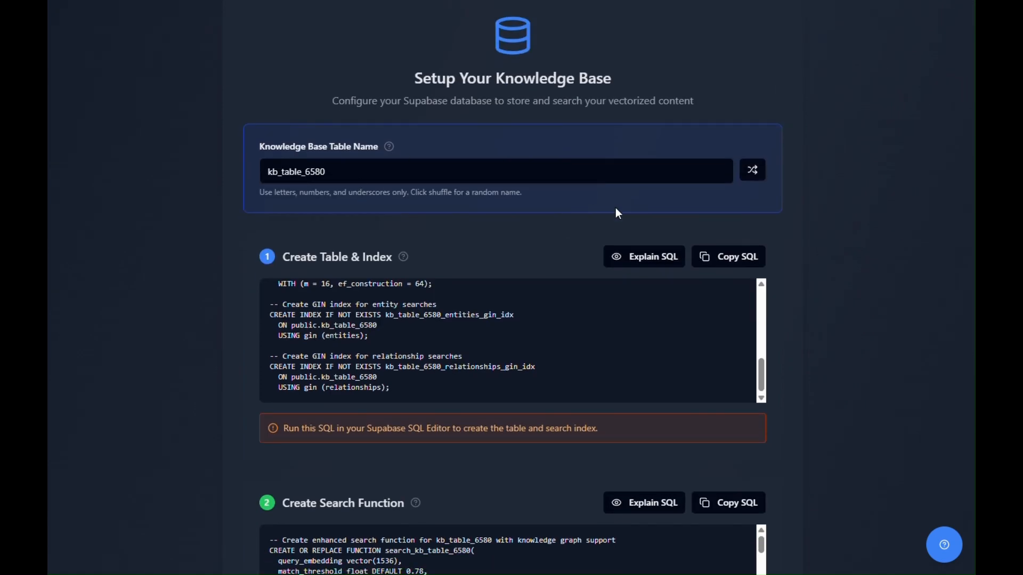
{"action": "scroll", "coordinate": [560, 246], "scroll_direction": "up", "scroll_amount": 2}
{"action": "scroll", "coordinate": [171, 118], "scroll_direction": "up", "scroll_amount": 4}
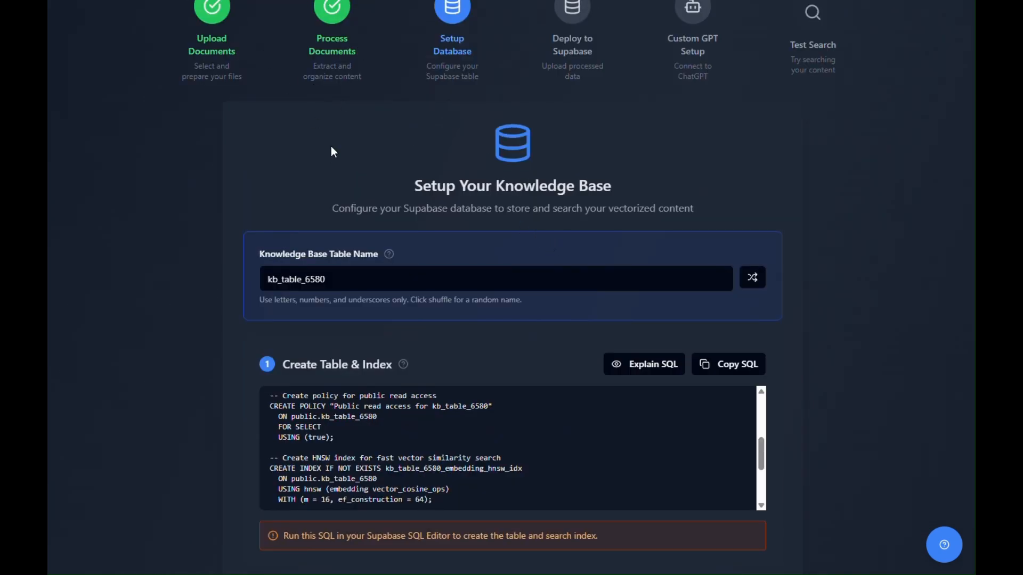
{"action": "scroll", "coordinate": [330, 146], "scroll_direction": "down", "scroll_amount": 4}
{"action": "scroll", "coordinate": [338, 292], "scroll_direction": "down", "scroll_amount": 2}
{"action": "scroll", "coordinate": [292, 382], "scroll_direction": "down", "scroll_amount": 4}
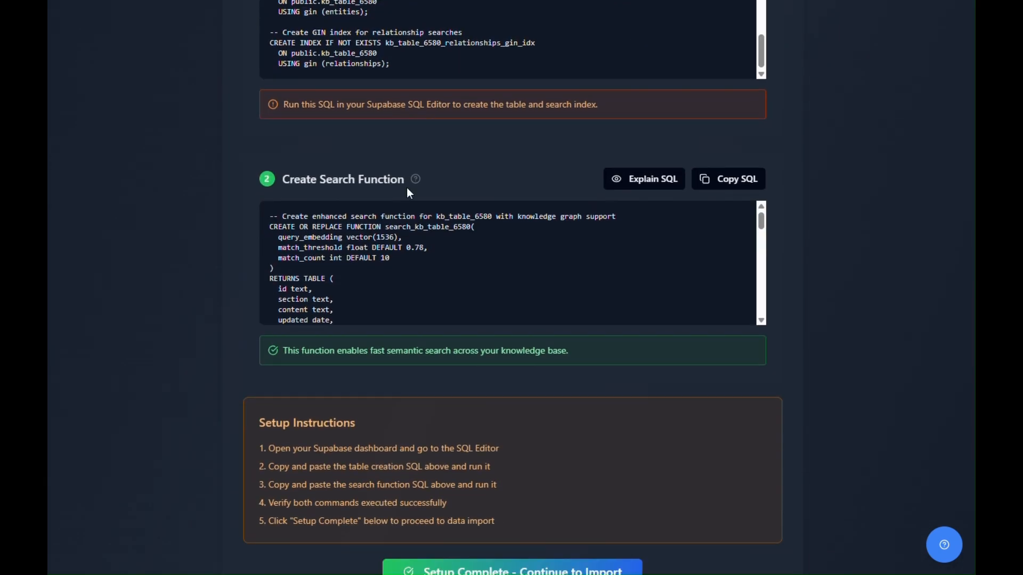
{"action": "scroll", "coordinate": [413, 174], "scroll_direction": "up", "scroll_amount": 4}
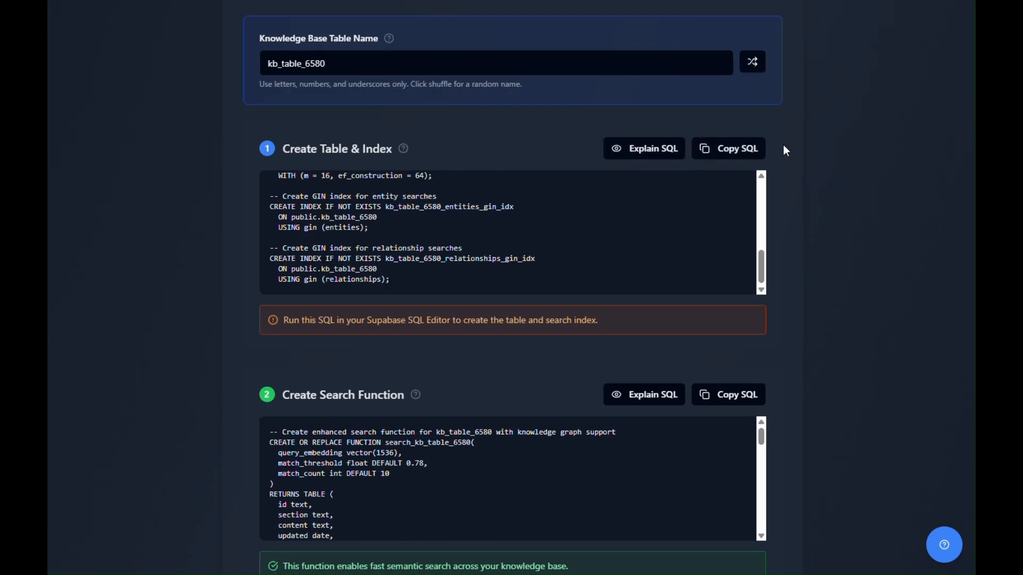
Step: Generate a new random name for the knowledge base table used in the setup SQL
{"action": "scroll", "coordinate": [783, 149], "scroll_direction": "up", "scroll_amount": 4}
{"action": "left_click", "coordinate": [752, 277]}
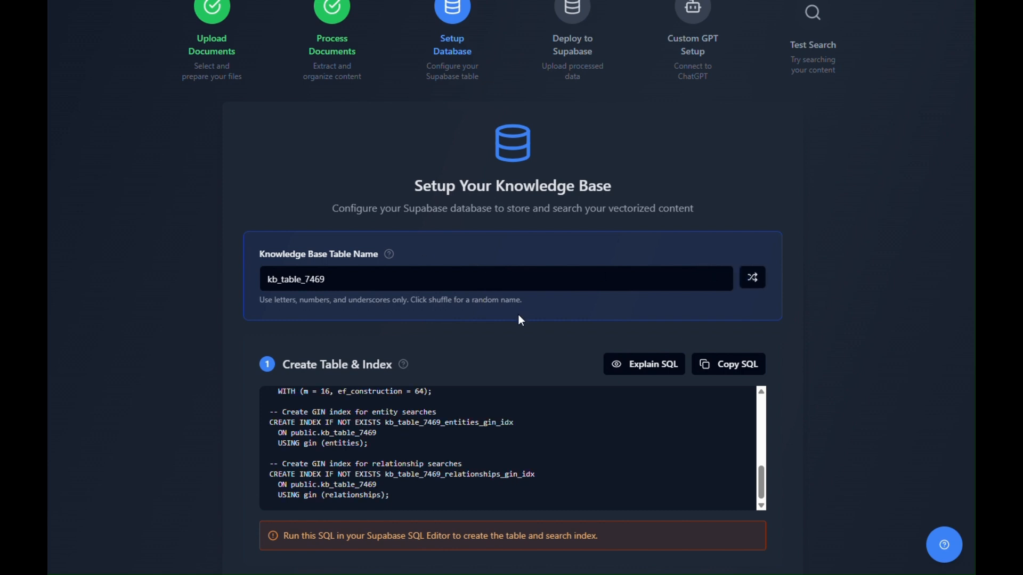
{"action": "scroll", "coordinate": [519, 314], "scroll_direction": "down", "scroll_amount": 2}
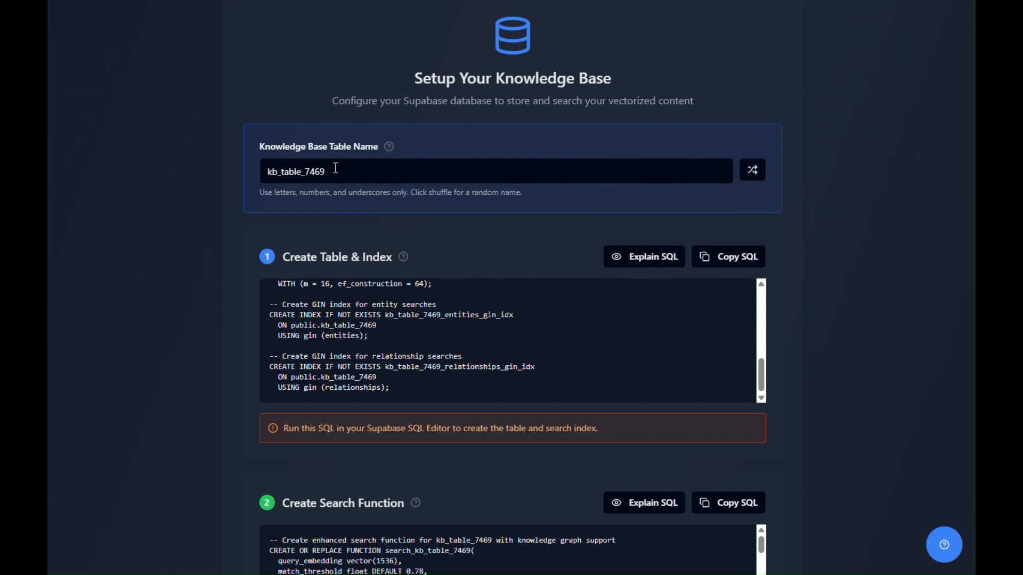
Step: Copy the table and index SQL for kb_table_7469 and run it in the Supabase SQL editor, replacing the existing query
{"action": "scroll", "coordinate": [634, 365], "scroll_direction": "up", "scroll_amount": 5}
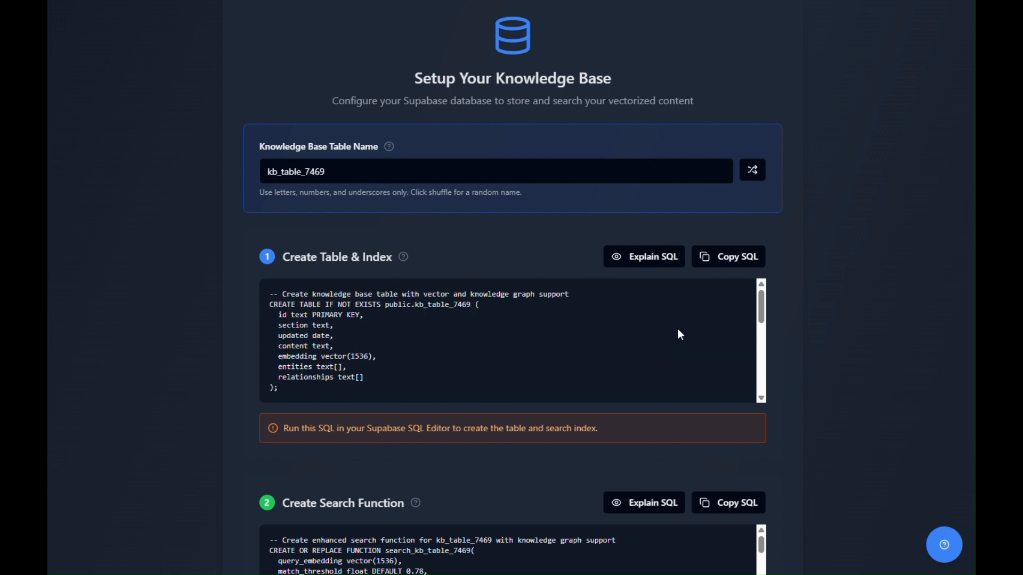
{"action": "left_click", "coordinate": [724, 257]}
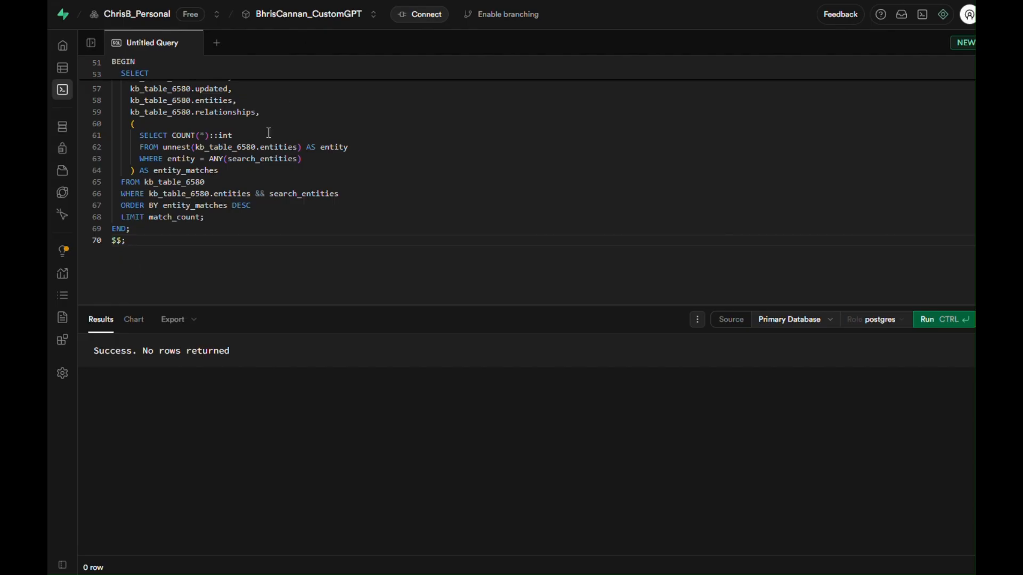
{"action": "left_click", "coordinate": [424, 135]}
{"action": "key", "text": "ctrl+a"}
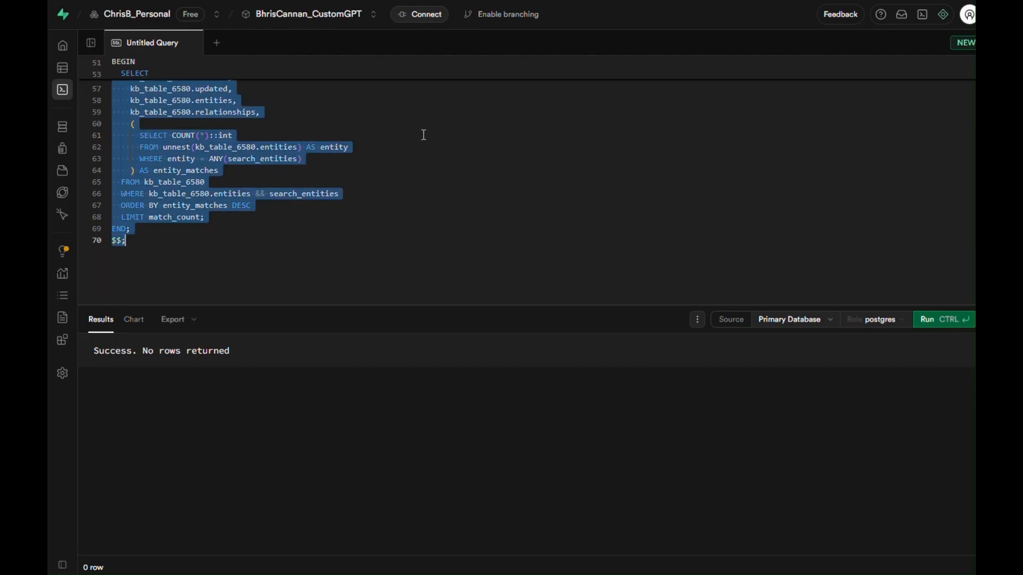
{"action": "key", "text": "ctrl+v"}
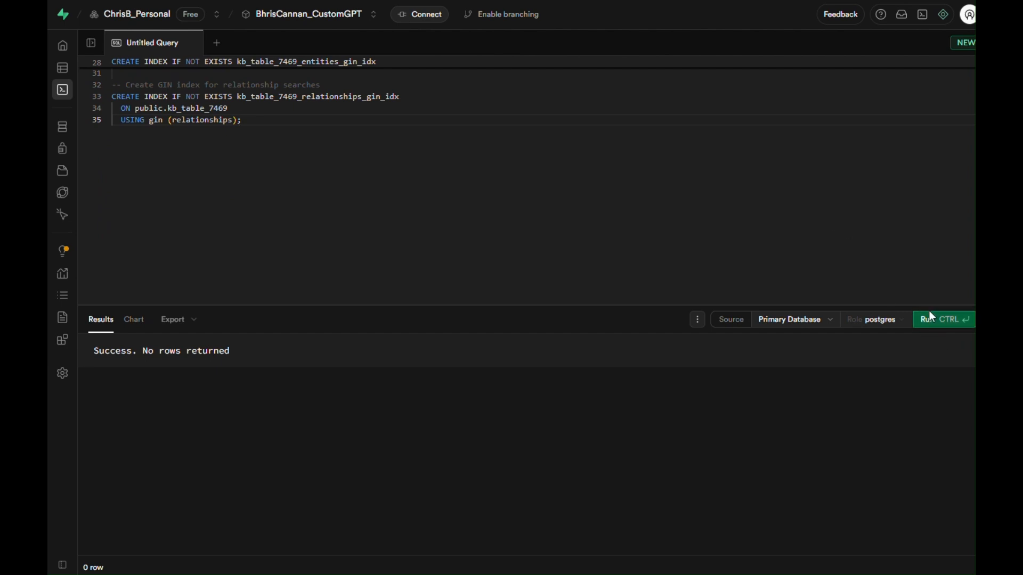
{"action": "left_click", "coordinate": [929, 319]}
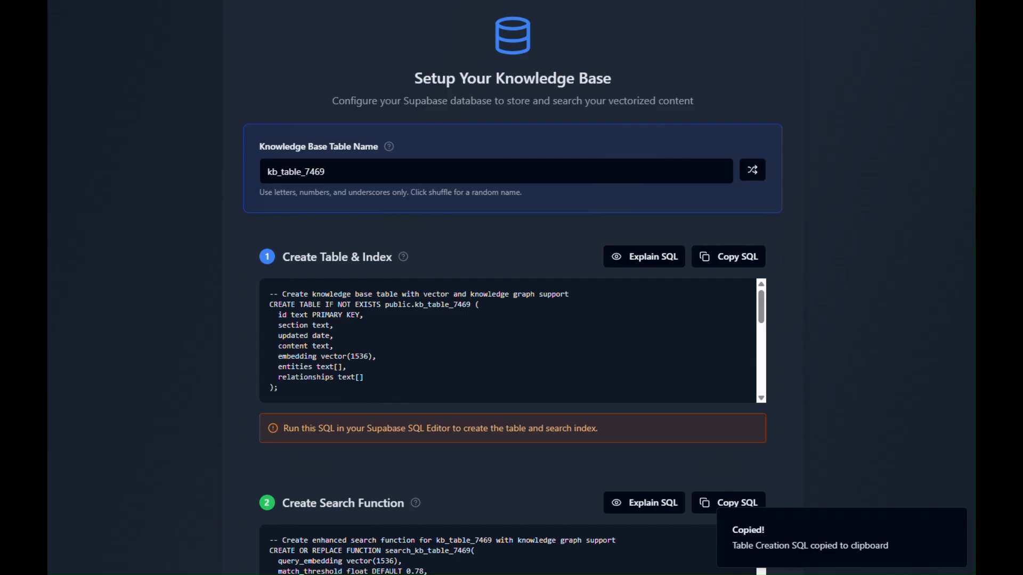
Step: Copy the search function SQL for kb_table_7469 from the setup page and run it in the Supabase SQL editor in place of the previous query
{"action": "scroll", "coordinate": [906, 293], "scroll_direction": "down", "scroll_amount": 6}
{"action": "left_click", "coordinate": [742, 184]}
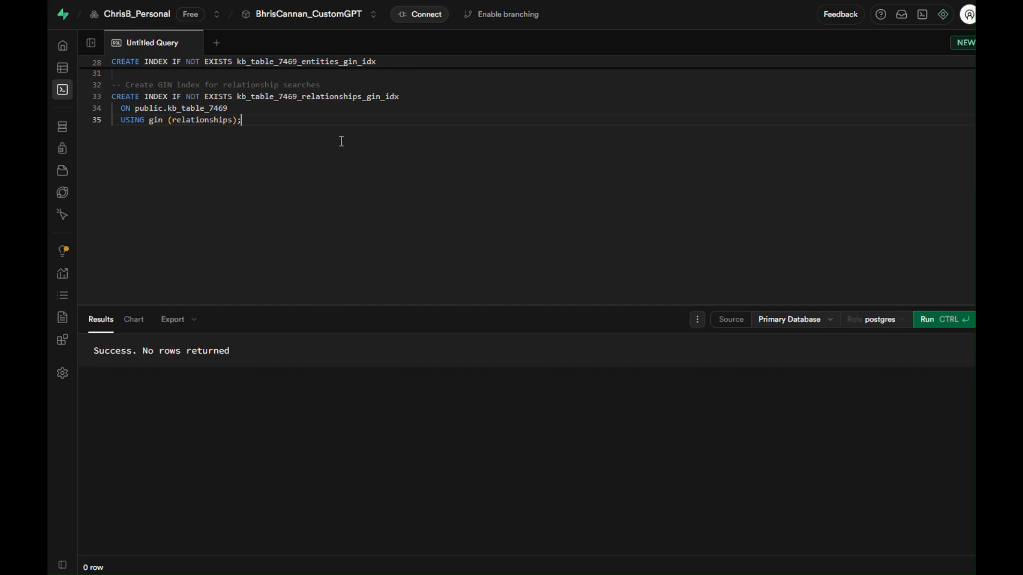
{"action": "key", "text": "ctrl+a"}
{"action": "key", "text": "BackSpace"}
{"action": "key", "text": "ctrl+v"}
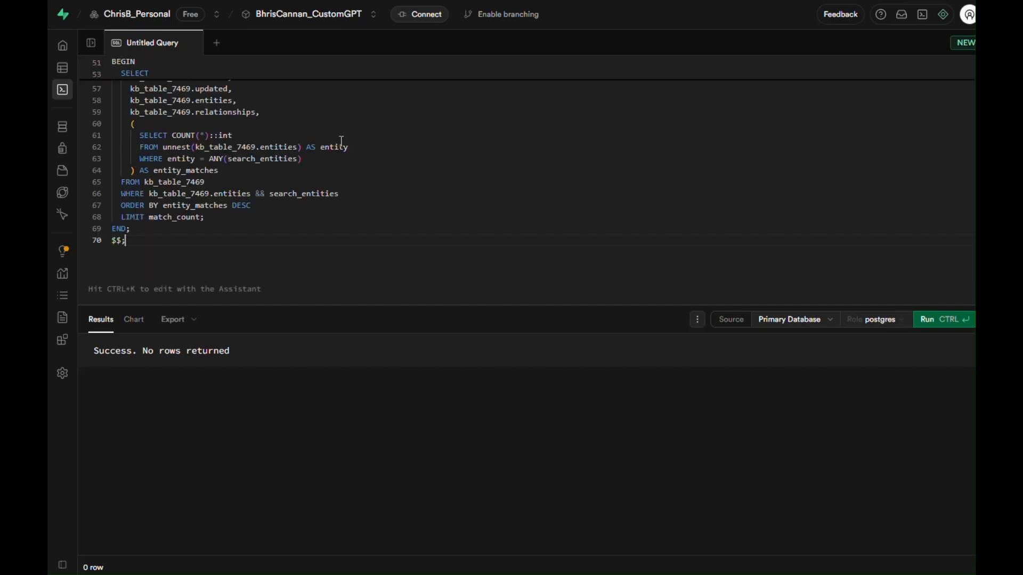
{"action": "left_click", "coordinate": [932, 320]}
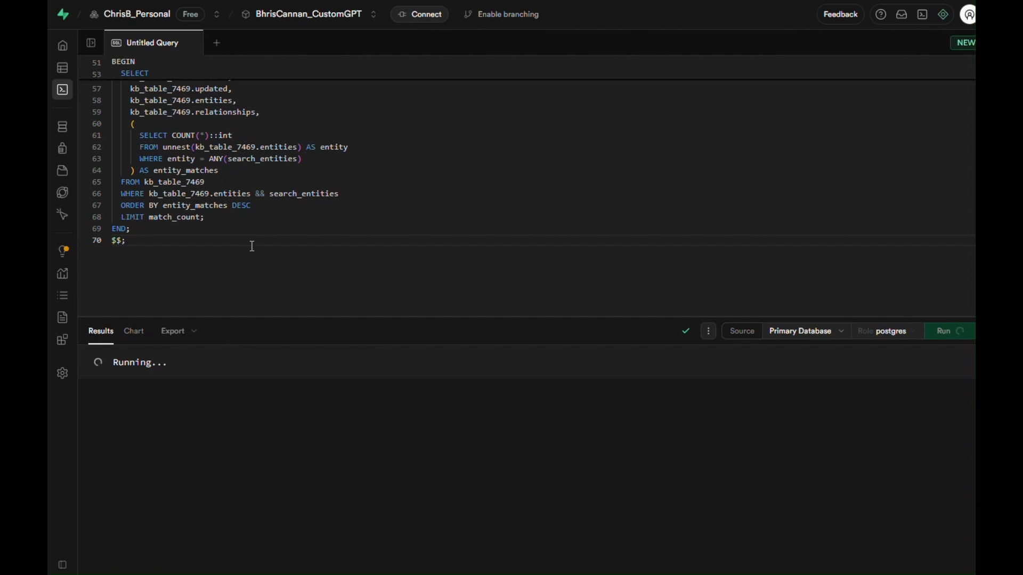
Step: Return to the KnowBase setup page and read the explanations of the table and index SQL and the search function SQL
{"action": "key", "text": "alt+Tab"}
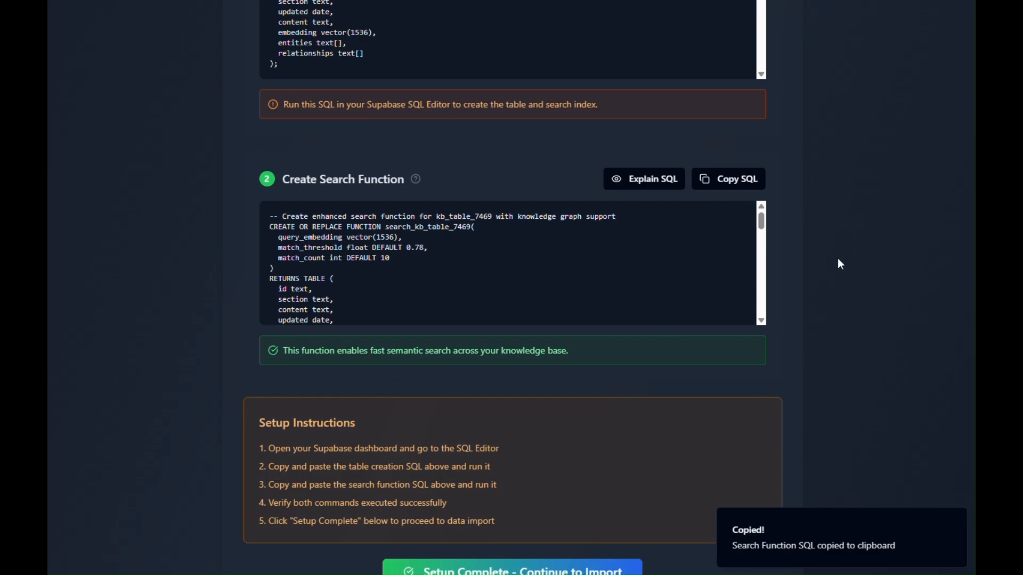
{"action": "scroll", "coordinate": [837, 257], "scroll_direction": "up", "scroll_amount": 5}
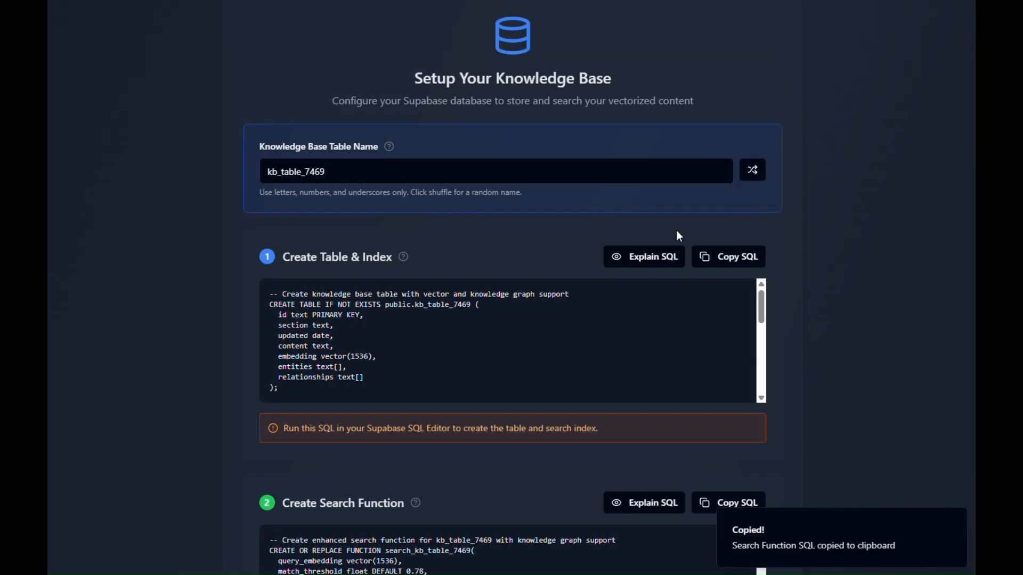
{"action": "left_click", "coordinate": [645, 259]}
{"action": "scroll", "coordinate": [586, 255], "scroll_direction": "down", "scroll_amount": 4}
{"action": "scroll", "coordinate": [596, 178], "scroll_direction": "down", "scroll_amount": 2}
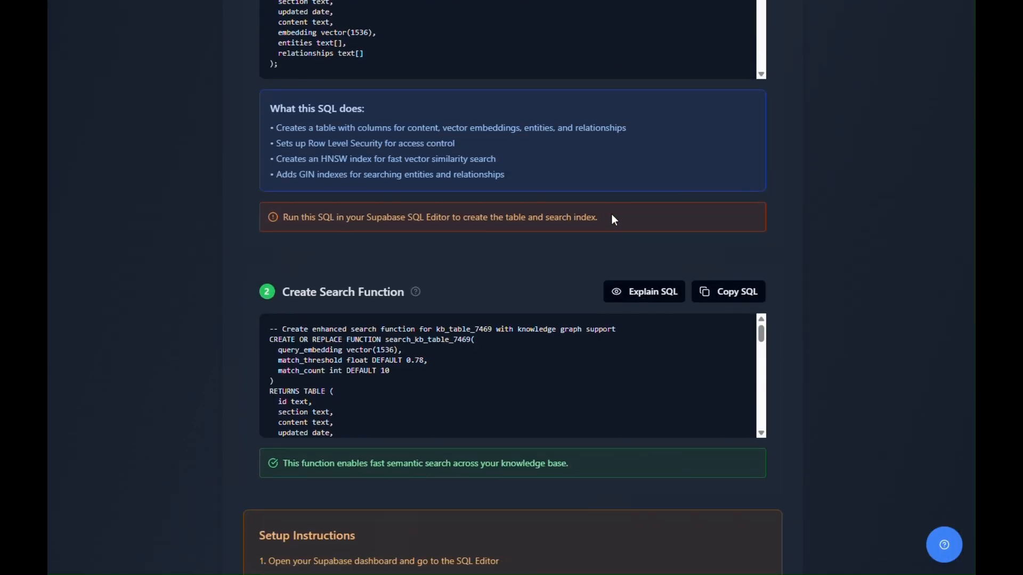
{"action": "left_click", "coordinate": [650, 296]}
{"action": "scroll", "coordinate": [554, 155], "scroll_direction": "down", "scroll_amount": 2}
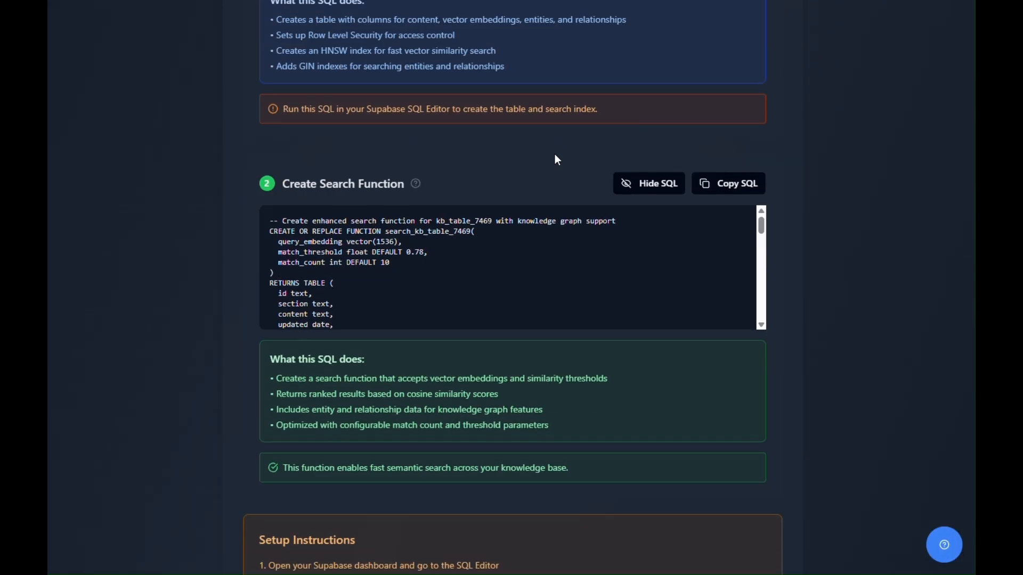
{"action": "scroll", "coordinate": [555, 155], "scroll_direction": "up", "scroll_amount": 2}
{"action": "scroll", "coordinate": [446, 77], "scroll_direction": "up", "scroll_amount": 2}
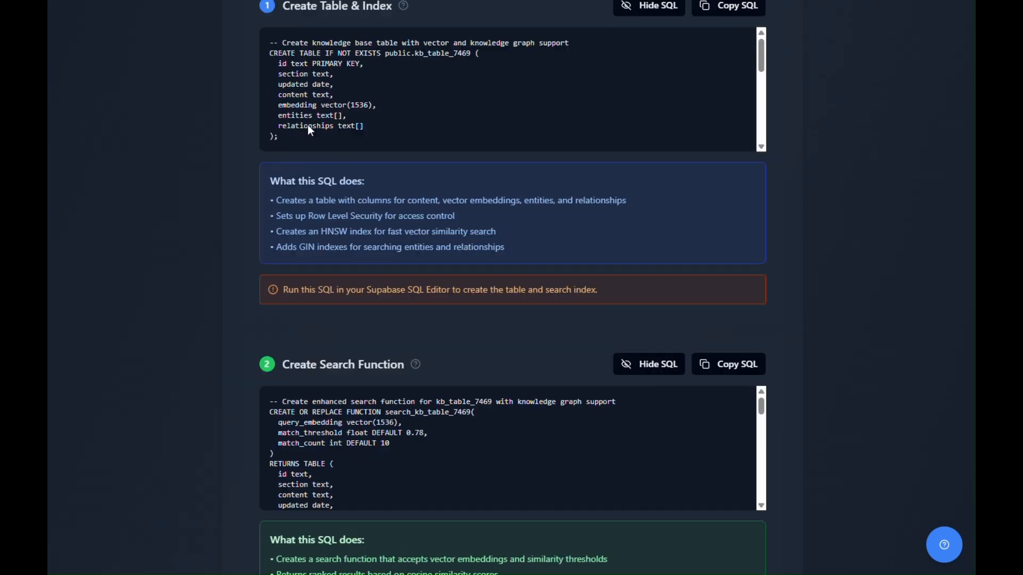
{"action": "scroll", "coordinate": [423, 193], "scroll_direction": "down", "scroll_amount": 8}
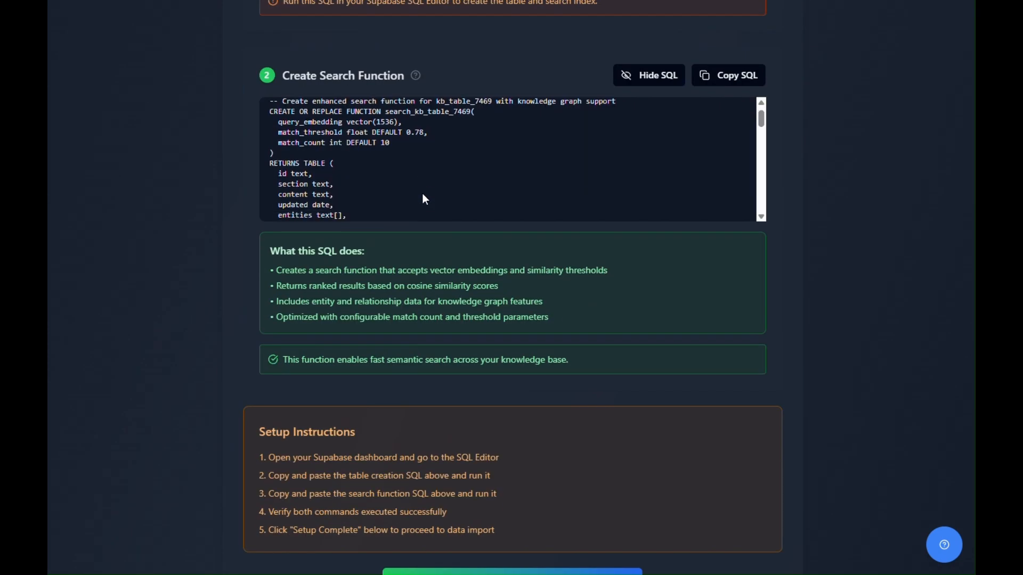
Step: Mark the database setup as complete and continue to the Supabase import stage
{"action": "scroll", "coordinate": [932, 242], "scroll_direction": "down", "scroll_amount": 2}
{"action": "scroll", "coordinate": [932, 245], "scroll_direction": "down", "scroll_amount": 4}
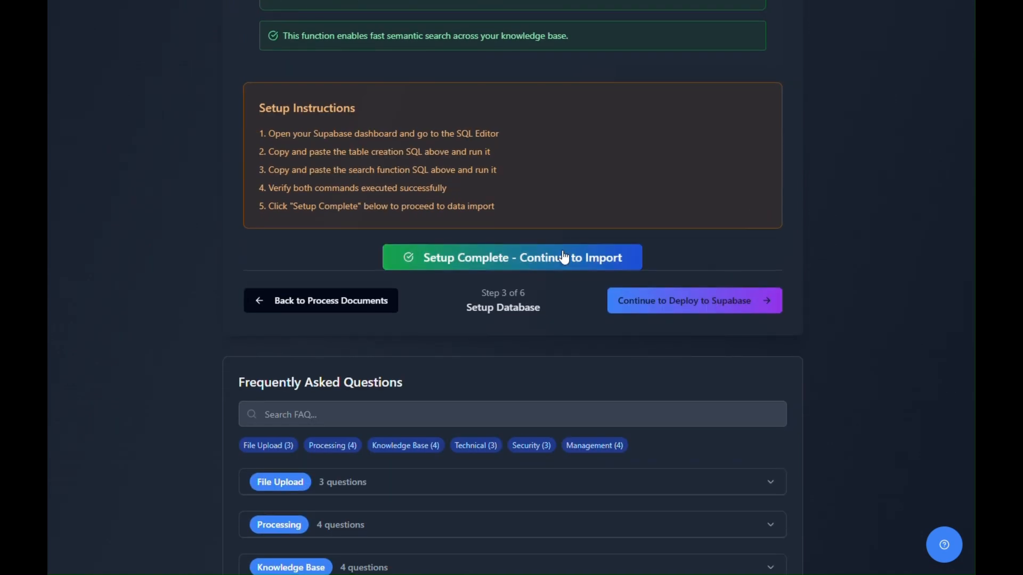
{"action": "left_click", "coordinate": [564, 255]}
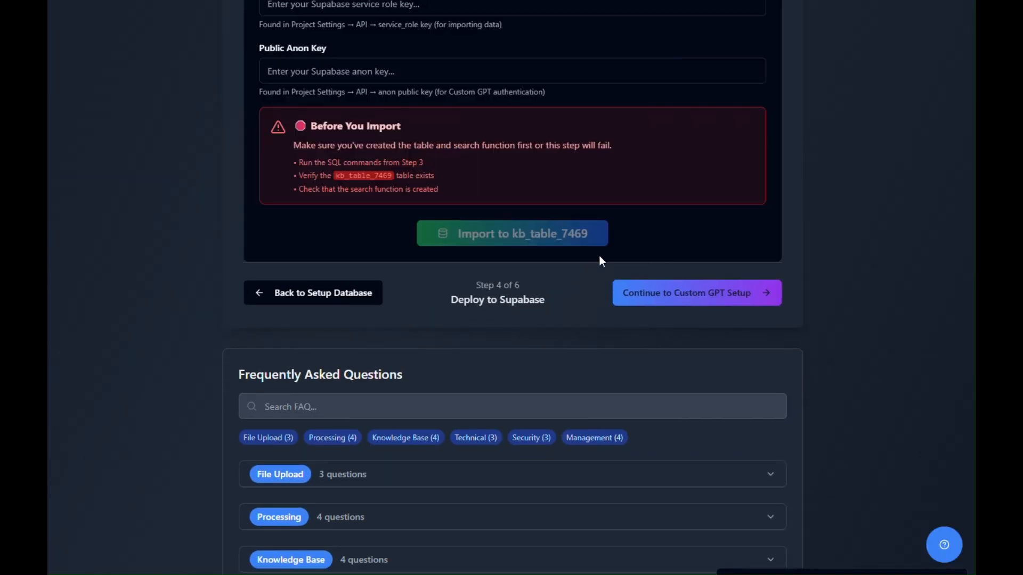
{"action": "scroll", "coordinate": [599, 255], "scroll_direction": "up", "scroll_amount": 8}
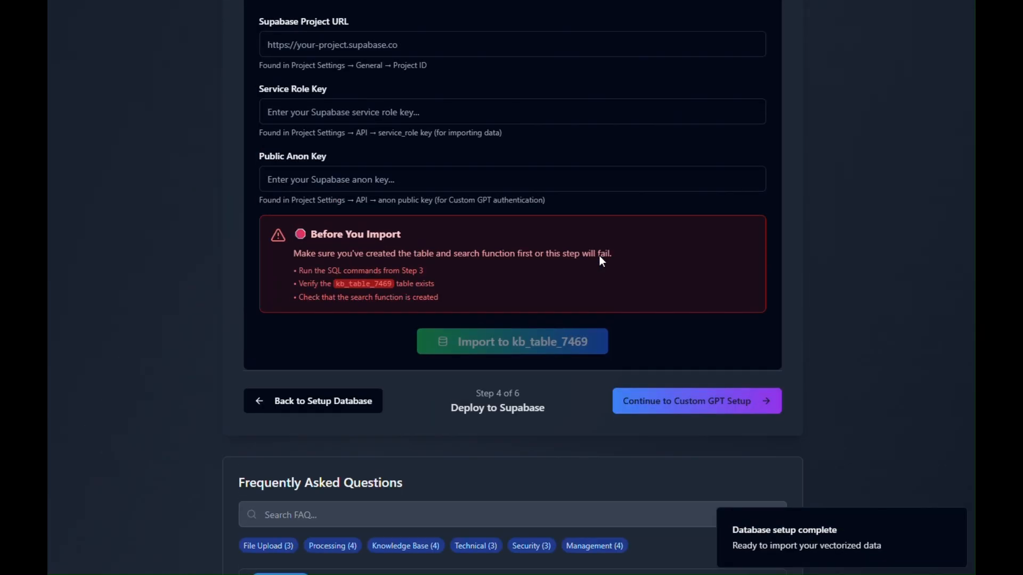
{"action": "scroll", "coordinate": [425, 319], "scroll_direction": "down", "scroll_amount": 2}
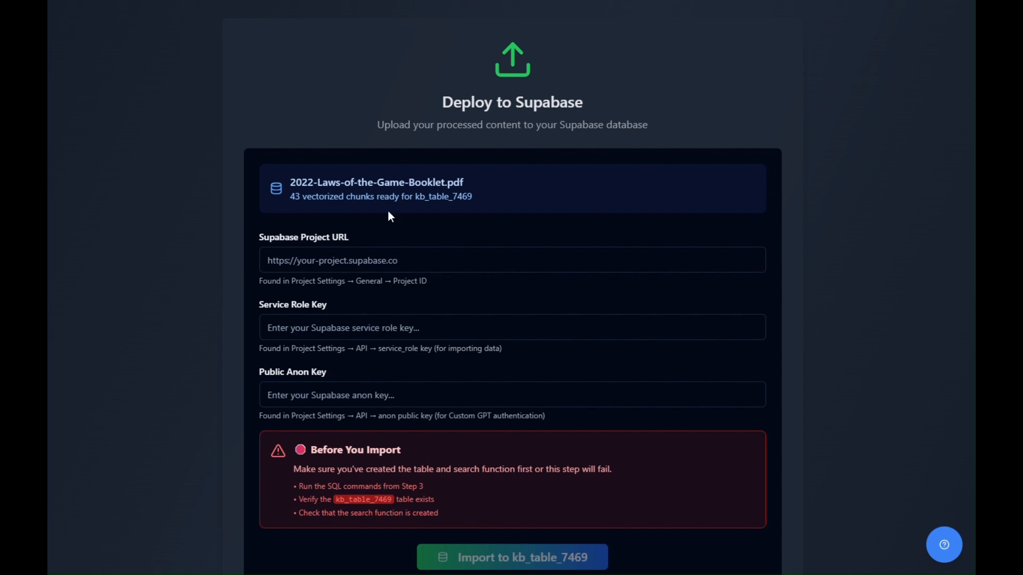
Step: Fill in the Supabase connection details for the import: project URL, service role key and public anon key
{"action": "left_click", "coordinate": [414, 266]}
{"action": "left_click", "coordinate": [373, 293]}
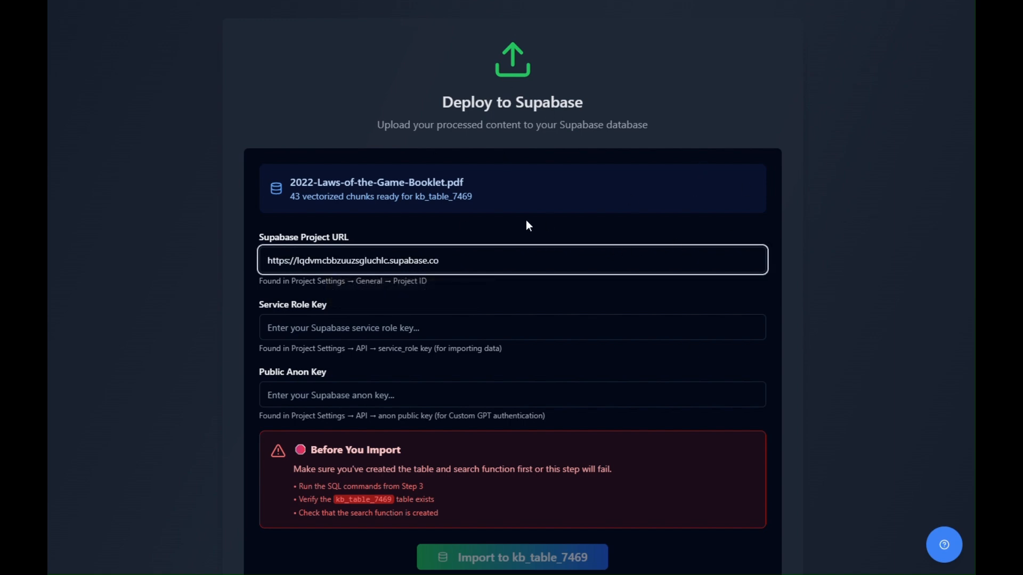
{"action": "key", "text": "alt+Tab"}
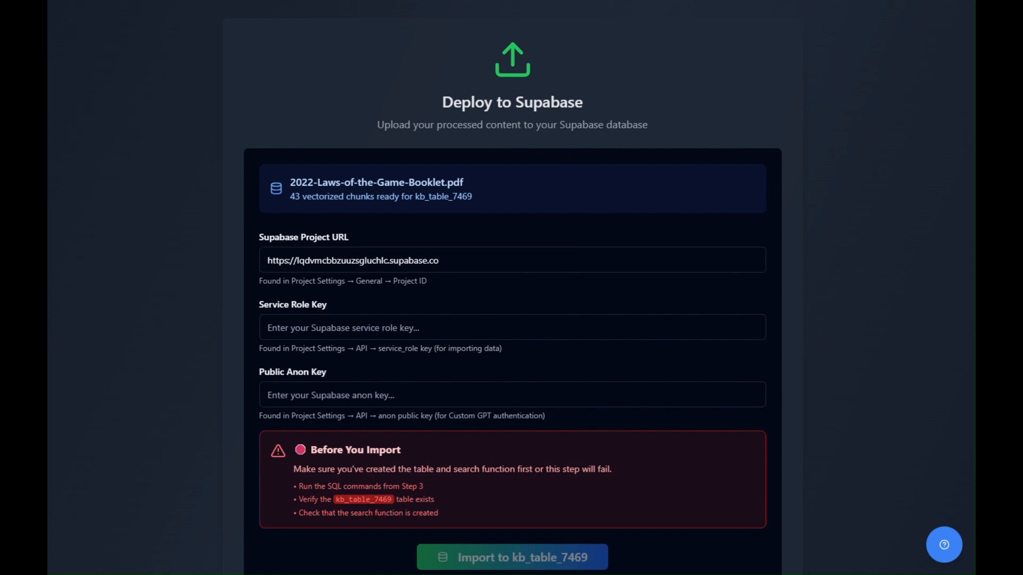
{"action": "left_click", "coordinate": [338, 335]}
{"action": "key", "text": "ctrl+v"}
{"action": "left_click", "coordinate": [894, 268]}
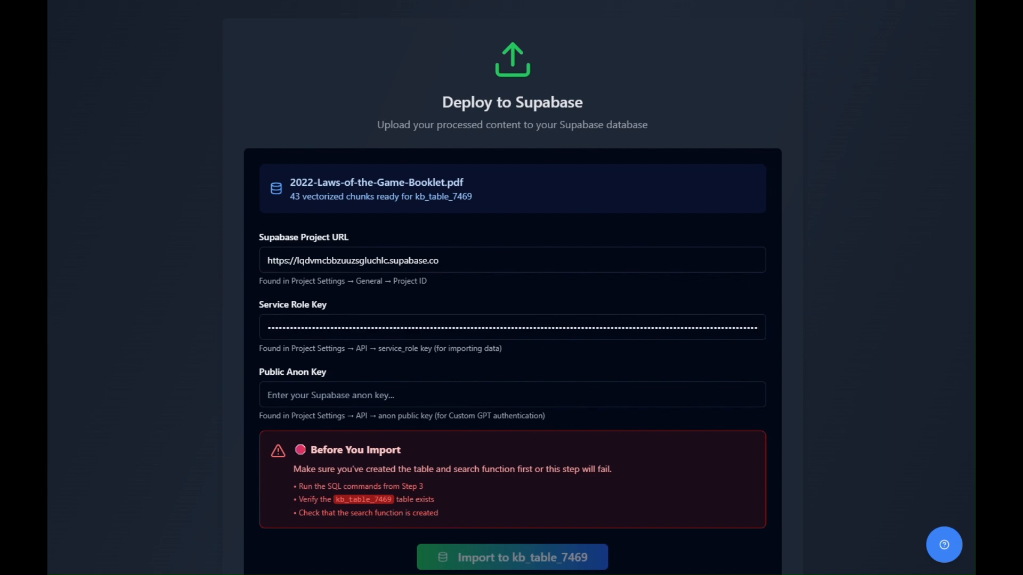
{"action": "left_click", "coordinate": [320, 395]}
{"action": "key", "text": "ctrl+v"}
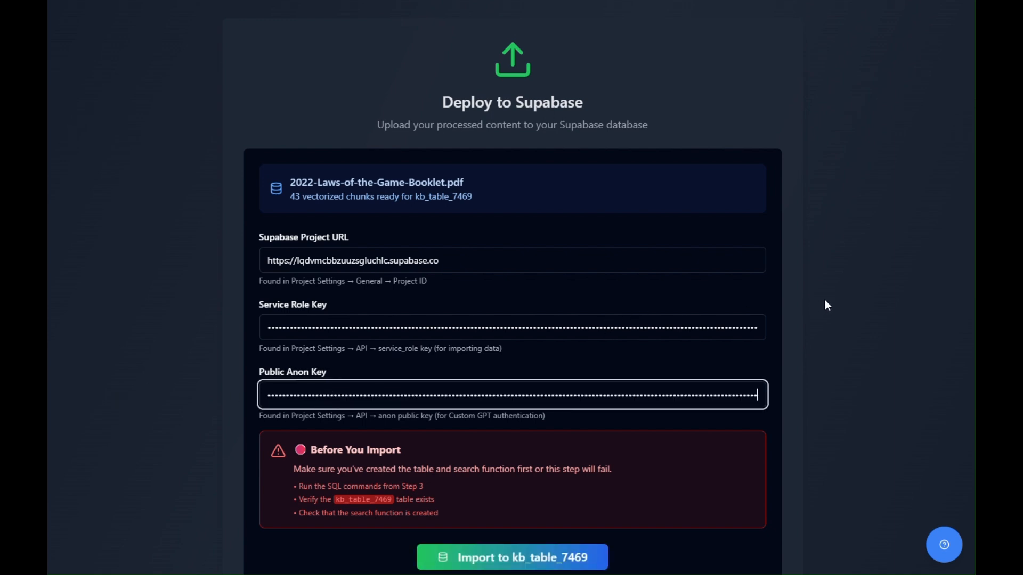
{"action": "left_click", "coordinate": [848, 219]}
Step: Import the vectorized booklet chunks into kb_table_7469 and continue to the Custom GPT setup
{"action": "scroll", "coordinate": [848, 218], "scroll_direction": "down", "scroll_amount": 4}
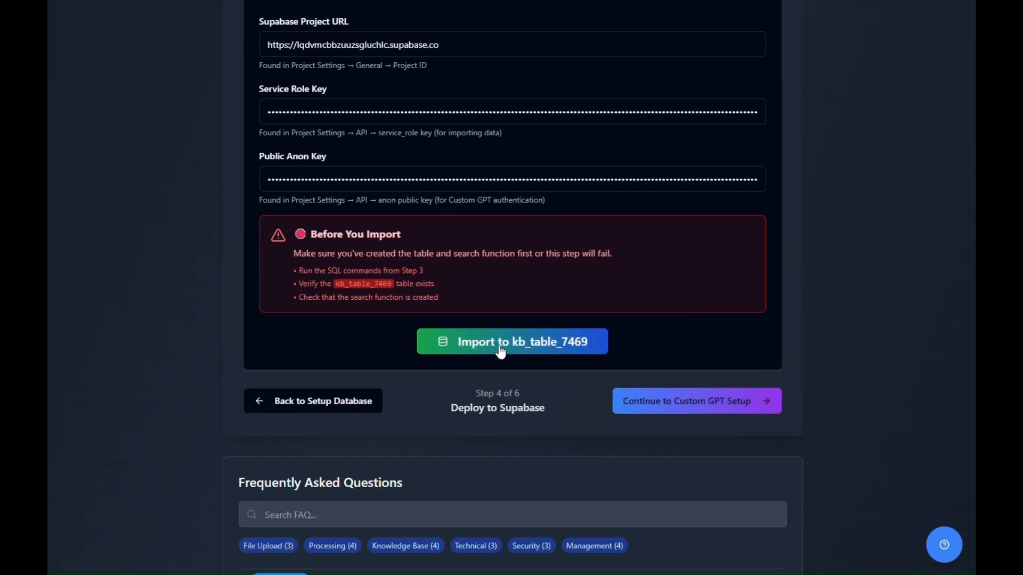
{"action": "left_click", "coordinate": [501, 351]}
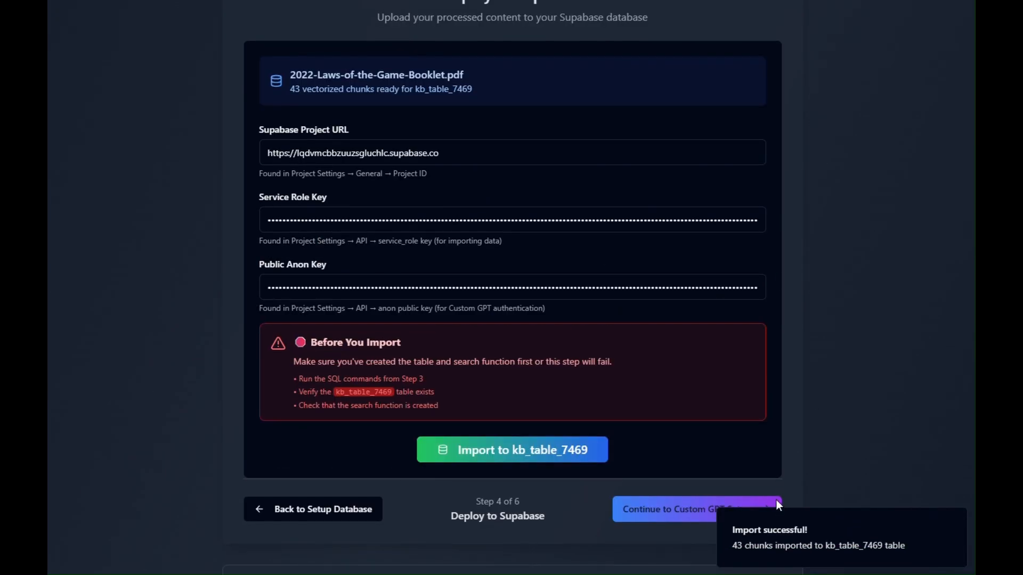
{"action": "left_click", "coordinate": [775, 507]}
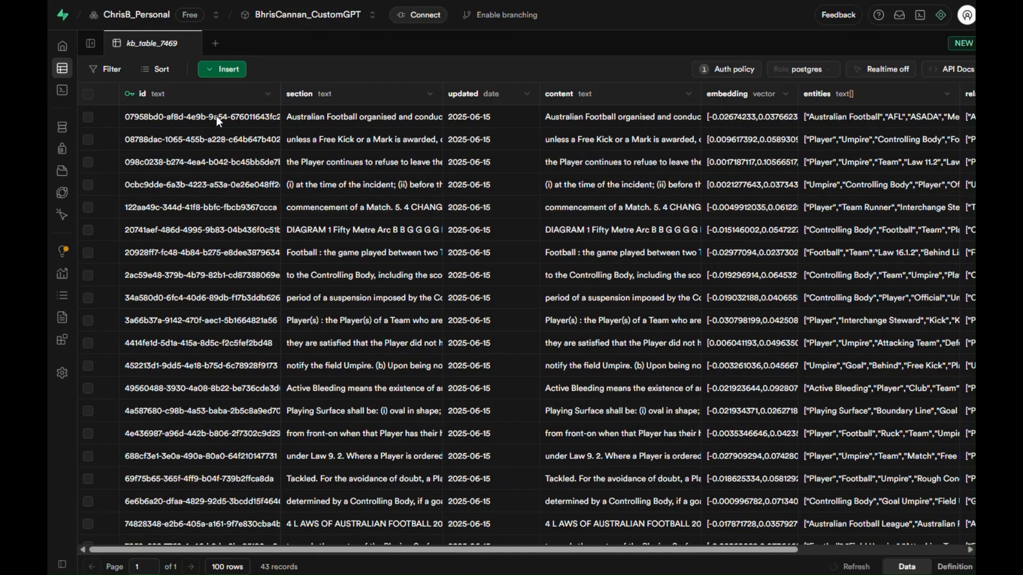
Step: Review the imported records in Supabase's kb_table_7469, including the content, embedding, entities and relationships columns
{"action": "mouse_move", "coordinate": [458, 554]}
{"action": "left_mouse_down"}
{"action": "mouse_move", "coordinate": [641, 545]}
{"action": "mouse_move", "coordinate": [462, 546]}
{"action": "left_mouse_up"}
{"action": "scroll", "coordinate": [239, 230], "scroll_direction": "down", "scroll_amount": 10}
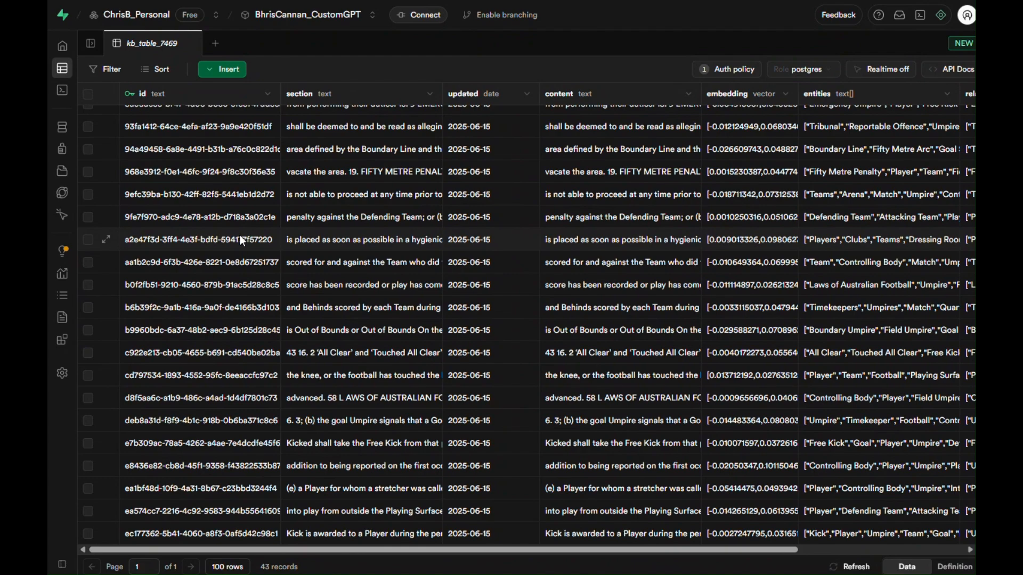
{"action": "scroll", "coordinate": [369, 461], "scroll_direction": "up", "scroll_amount": 10}
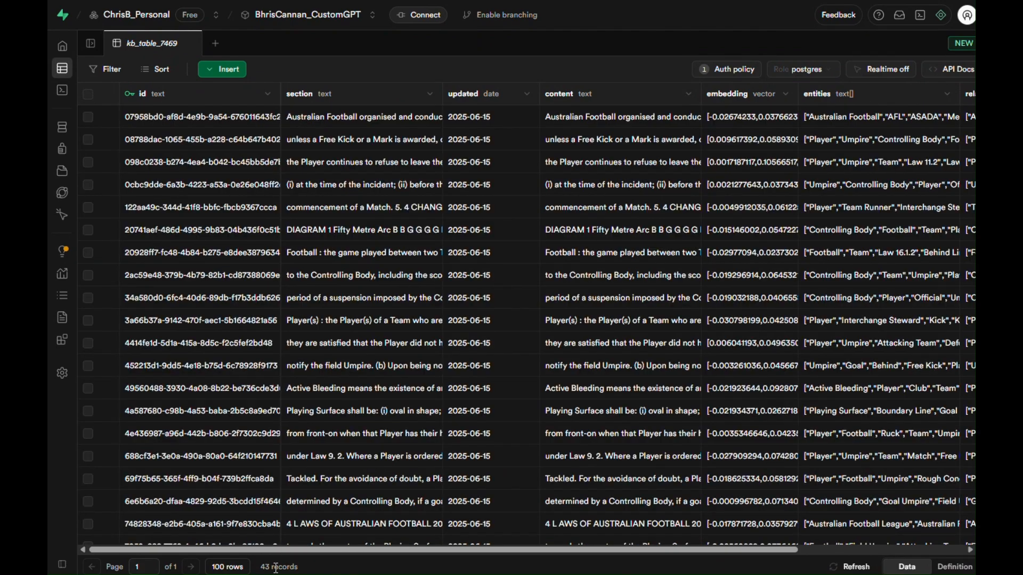
{"action": "left_click_drag", "start_coordinate": [672, 553], "coordinate": [826, 552]}
{"action": "scroll", "coordinate": [668, 456], "scroll_direction": "up", "scroll_amount": 8}
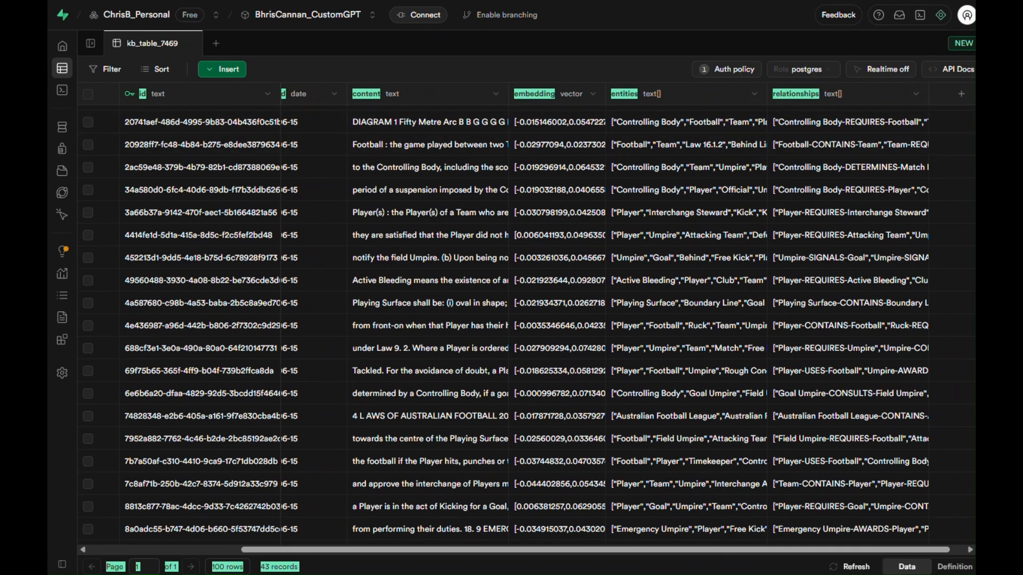
Step: Switch back to KnowBase and review the Custom GPT instructions, actions schema, authentication settings, confidence tiers and developer API details
{"action": "left_click", "coordinate": [175, 1]}
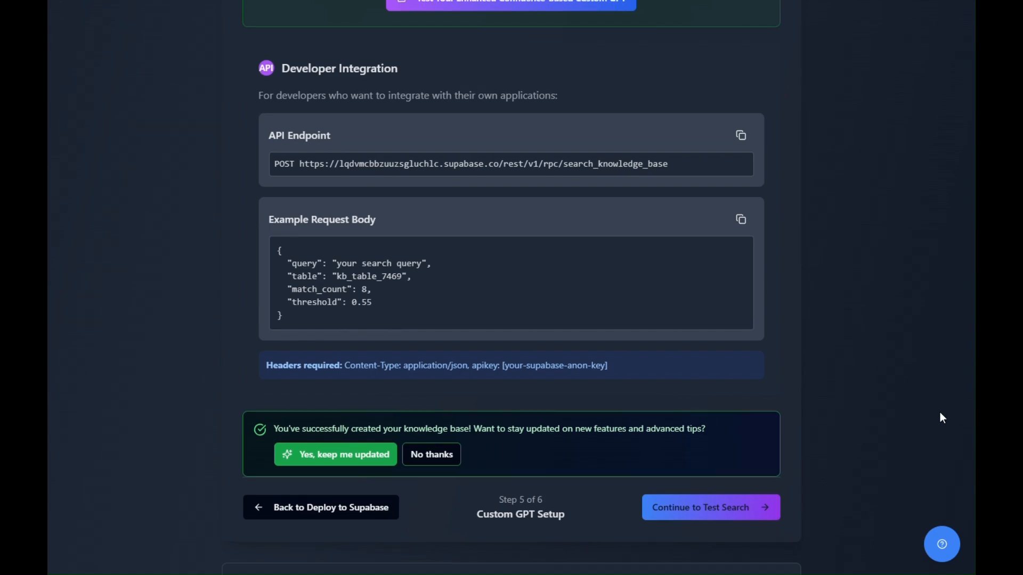
{"action": "scroll", "coordinate": [932, 413], "scroll_direction": "up", "scroll_amount": 10}
{"action": "scroll", "coordinate": [925, 410], "scroll_direction": "up", "scroll_amount": 15}
{"action": "scroll", "coordinate": [589, 453], "scroll_direction": "down", "scroll_amount": 8}
{"action": "scroll", "coordinate": [689, 127], "scroll_direction": "down", "scroll_amount": 10}
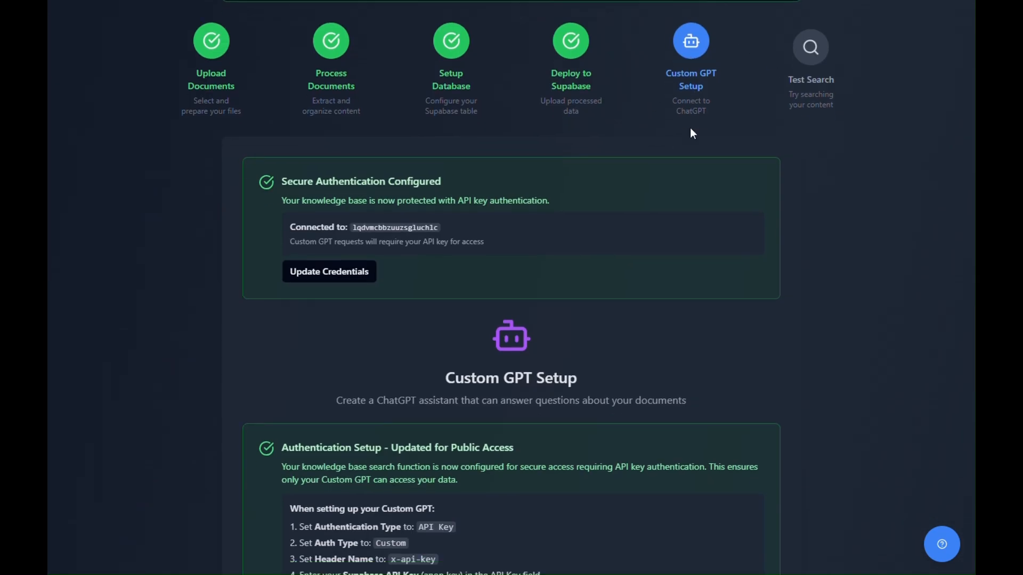
{"action": "scroll", "coordinate": [692, 133], "scroll_direction": "down", "scroll_amount": 2}
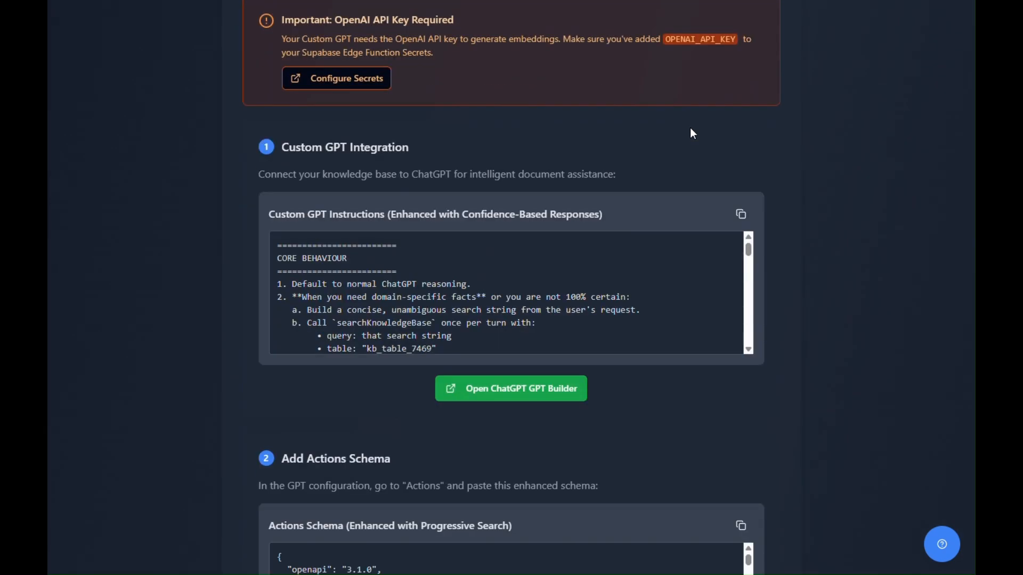
{"action": "scroll", "coordinate": [691, 129], "scroll_direction": "down", "scroll_amount": 15}
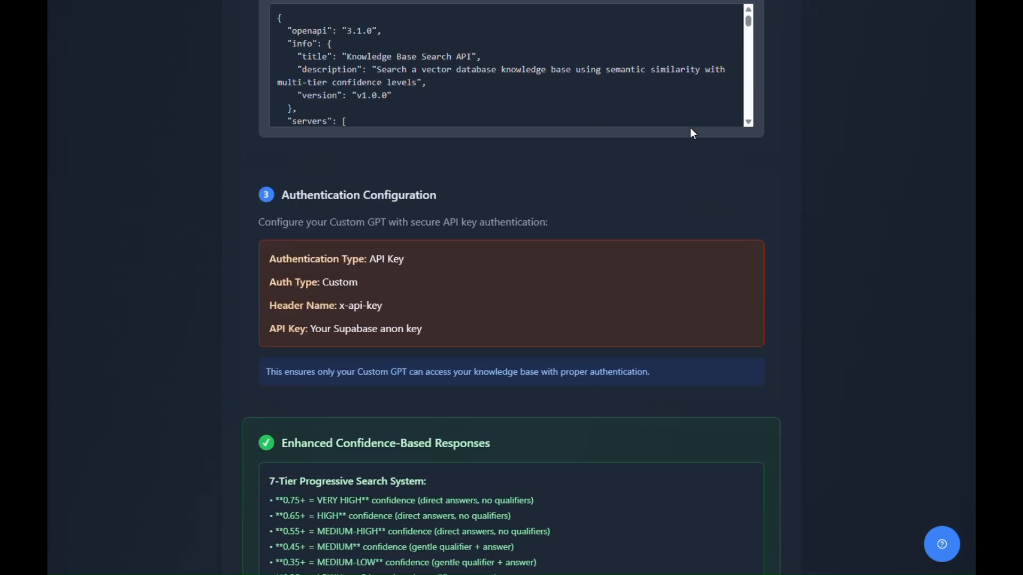
{"action": "scroll", "coordinate": [692, 133], "scroll_direction": "down", "scroll_amount": 10}
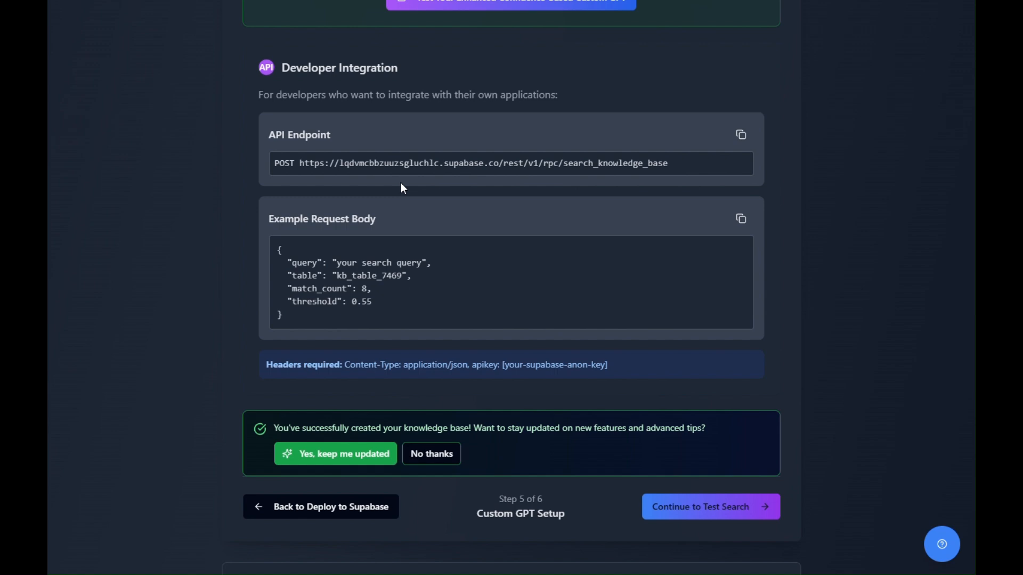
{"action": "scroll", "coordinate": [422, 210], "scroll_direction": "up", "scroll_amount": 2}
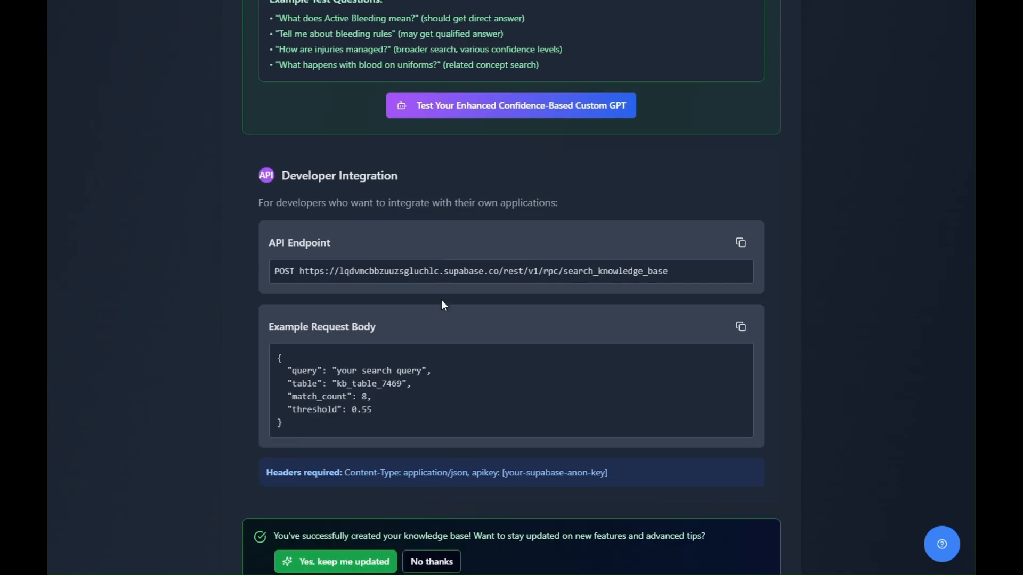
{"action": "scroll", "coordinate": [476, 250], "scroll_direction": "up", "scroll_amount": 8}
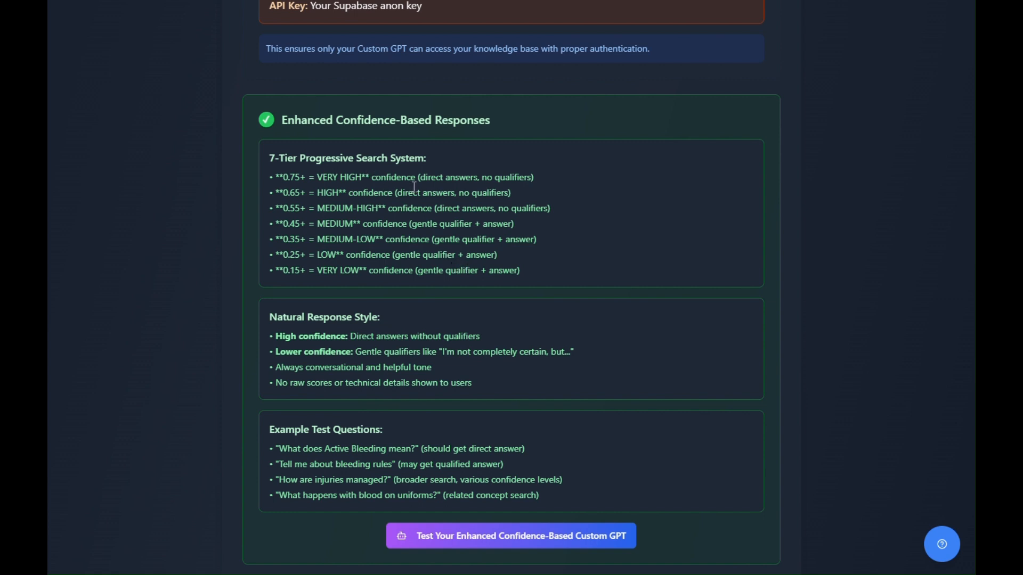
Step: Review the Custom GPT setup page's authentication instructions, secure connection details and OpenAI API key requirement
{"action": "scroll", "coordinate": [414, 187], "scroll_direction": "up", "scroll_amount": 4}
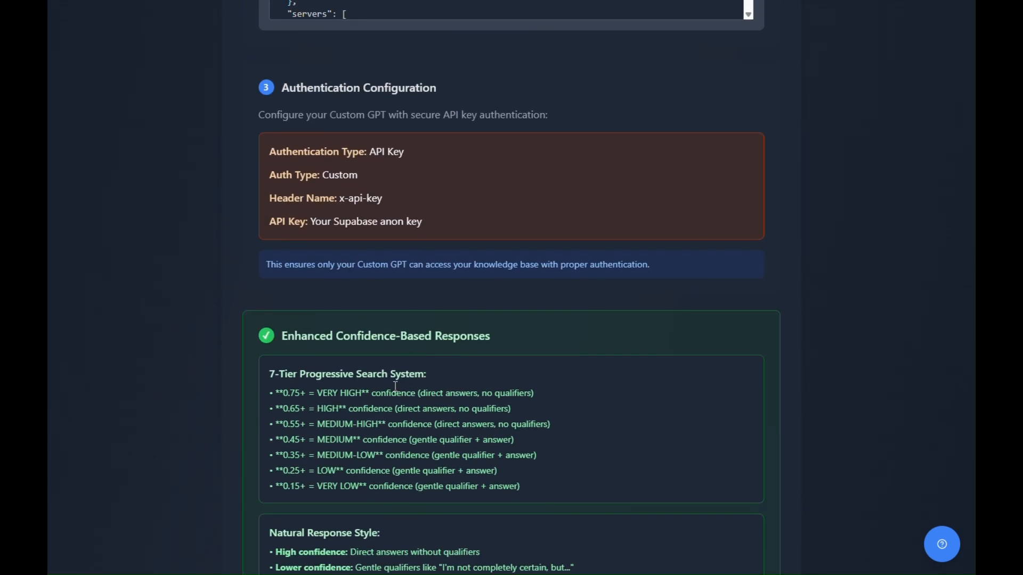
{"action": "scroll", "coordinate": [397, 388], "scroll_direction": "up", "scroll_amount": 4}
{"action": "scroll", "coordinate": [398, 389], "scroll_direction": "up", "scroll_amount": 15}
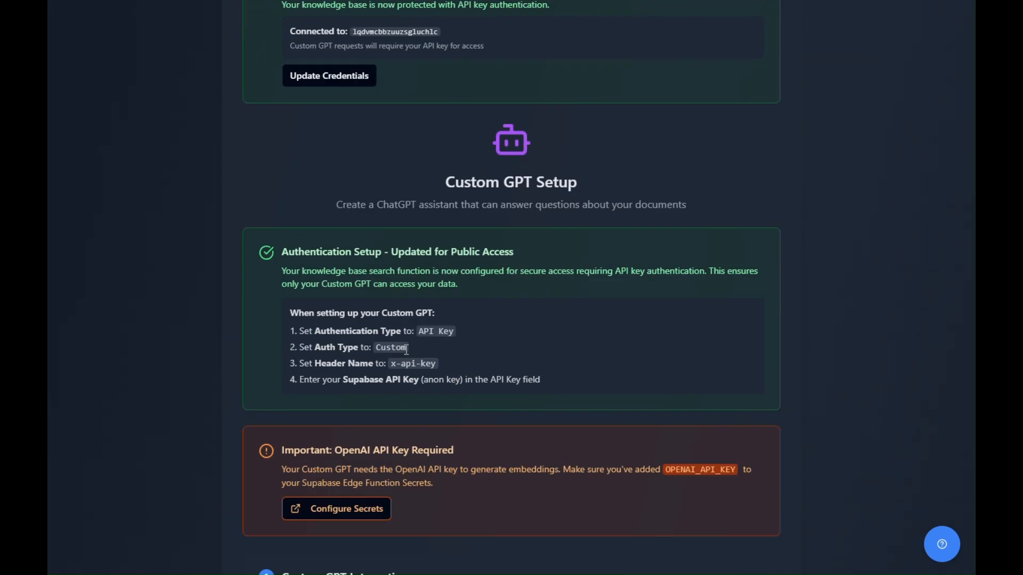
{"action": "scroll", "coordinate": [487, 267], "scroll_direction": "up", "scroll_amount": 2}
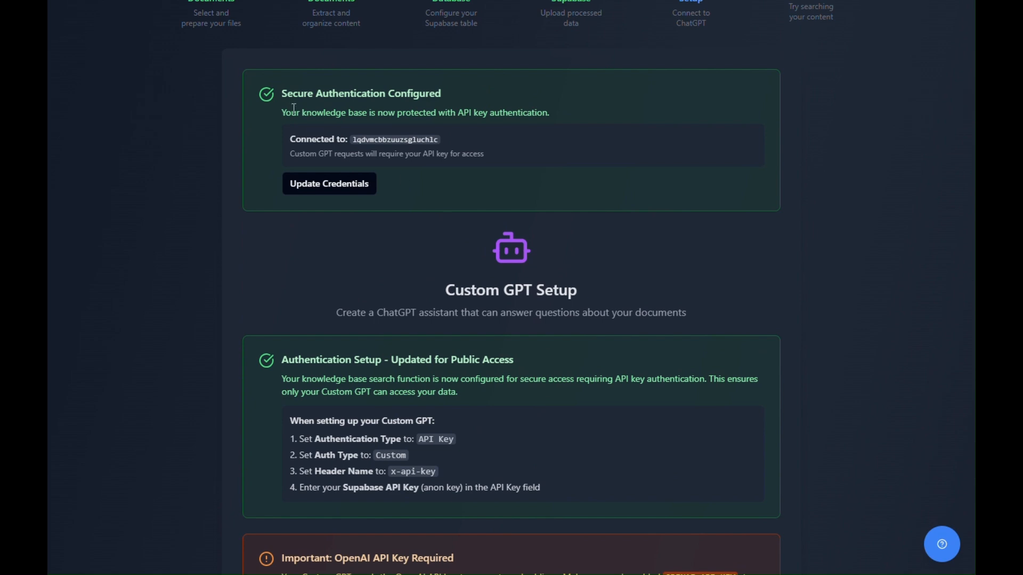
{"action": "scroll", "coordinate": [448, 137], "scroll_direction": "up", "scroll_amount": 2}
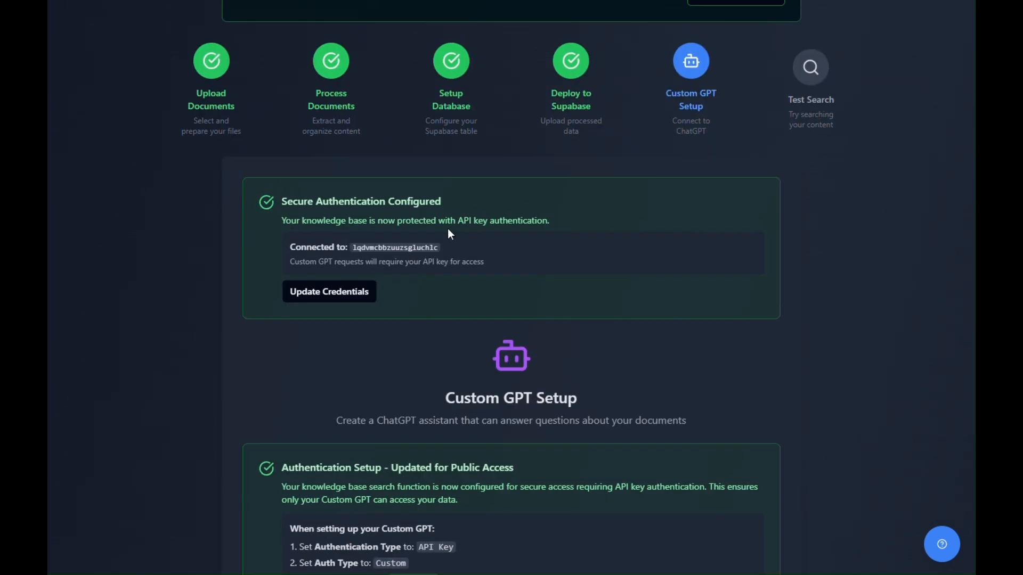
{"action": "scroll", "coordinate": [446, 237], "scroll_direction": "down", "scroll_amount": 4}
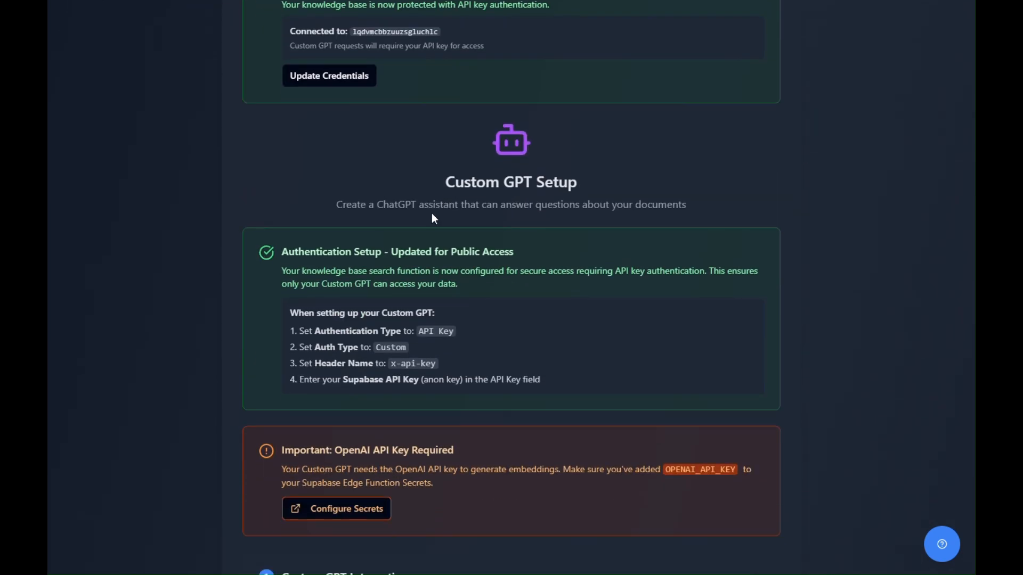
{"action": "left_click_drag", "start_coordinate": [443, 181], "coordinate": [536, 182]}
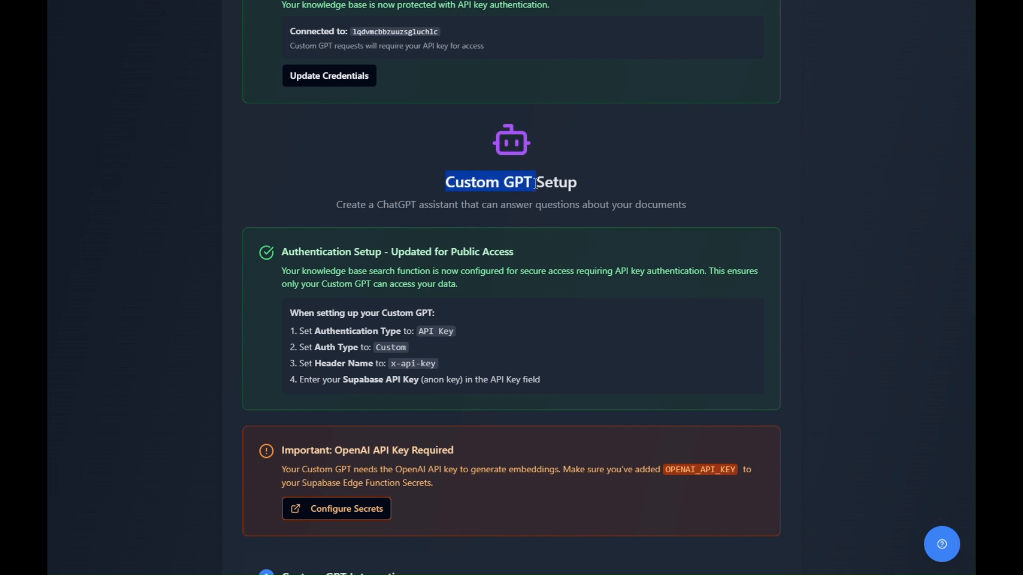
{"action": "scroll", "coordinate": [513, 182], "scroll_direction": "down", "scroll_amount": 2}
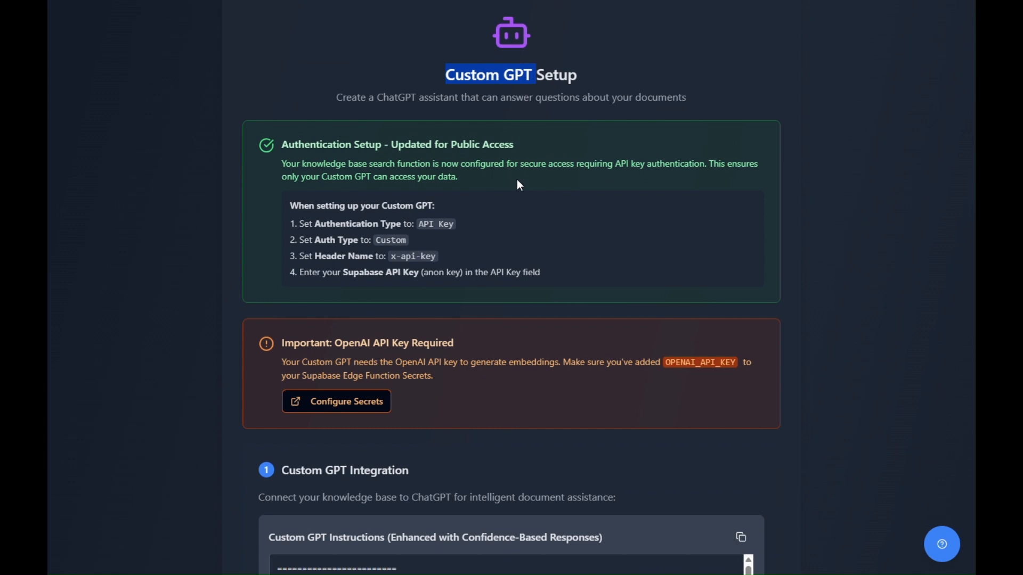
{"action": "left_click", "coordinate": [507, 100]}
Step: Copy the Custom GPT instructions from KnowBase and replace the Instructions of the AFL_Rules_DBlookupTEST GPT in ChatGPT with them
{"action": "scroll", "coordinate": [400, 291], "scroll_direction": "down", "scroll_amount": 6}
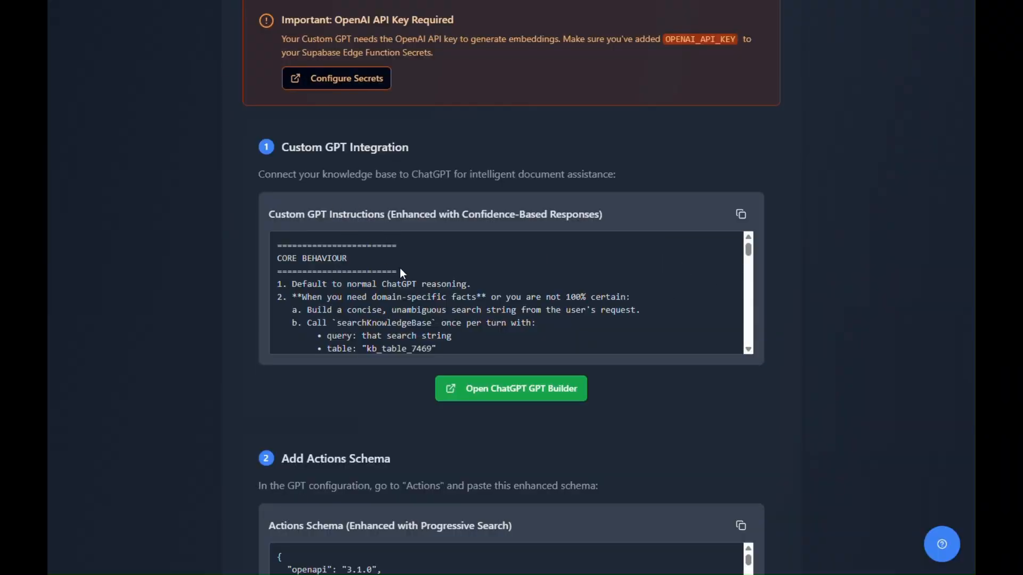
{"action": "left_click", "coordinate": [741, 214]}
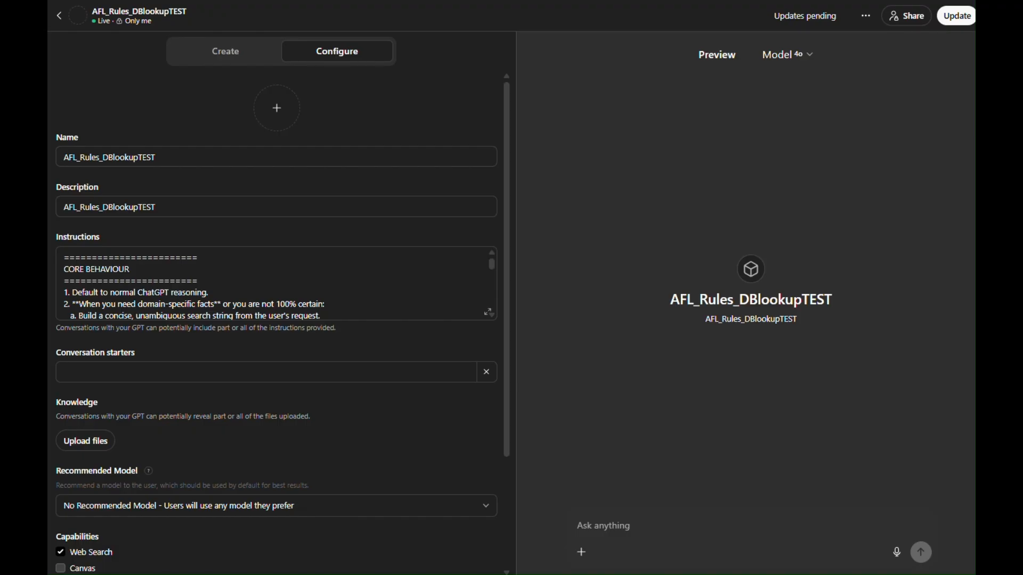
{"action": "left_click", "coordinate": [354, 289]}
{"action": "key", "text": "ctrl+a"}
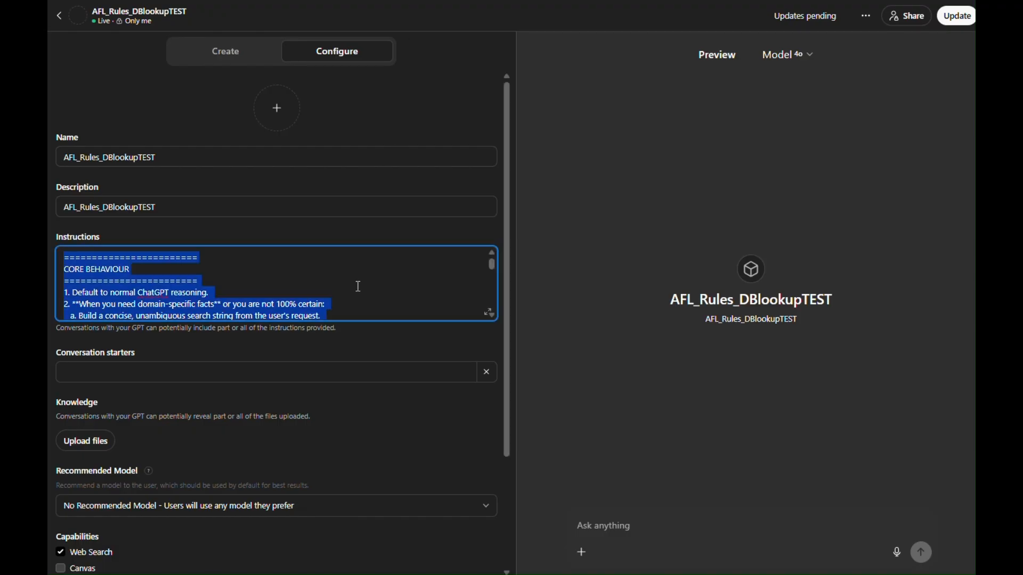
{"action": "key", "text": "BackSpace"}
{"action": "key", "text": "ctrl+v"}
{"action": "scroll", "coordinate": [358, 286], "scroll_direction": "up", "scroll_amount": 10}
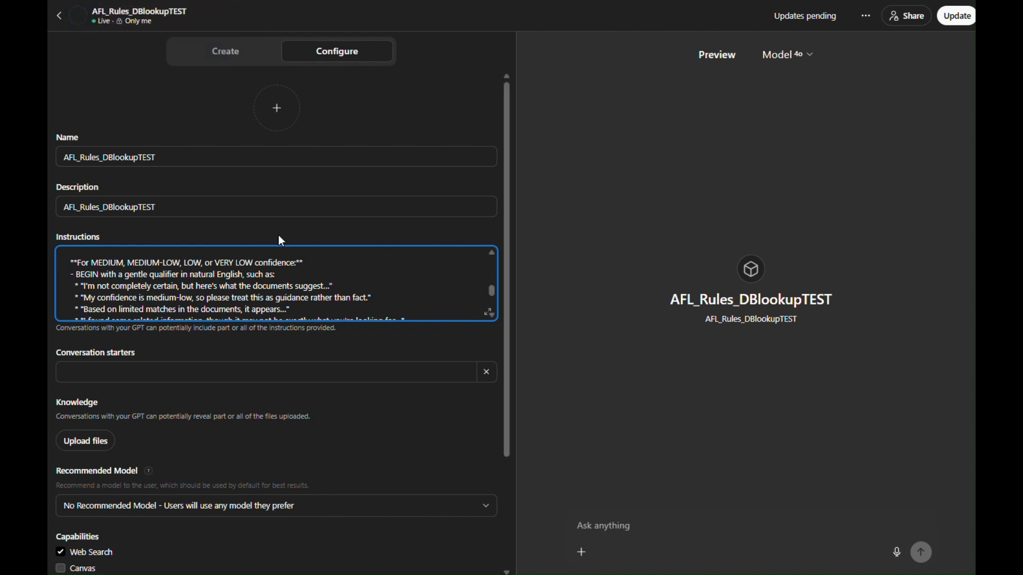
{"action": "scroll", "coordinate": [288, 261], "scroll_direction": "down", "scroll_amount": 5}
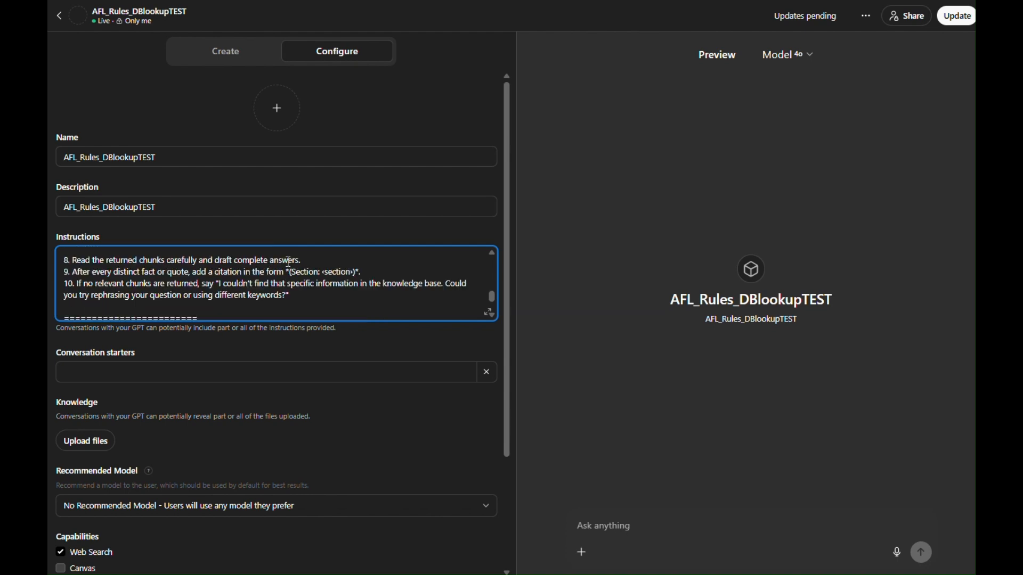
{"action": "scroll", "coordinate": [322, 426], "scroll_direction": "down", "scroll_amount": 2}
{"action": "scroll", "coordinate": [322, 422], "scroll_direction": "down", "scroll_amount": 1}
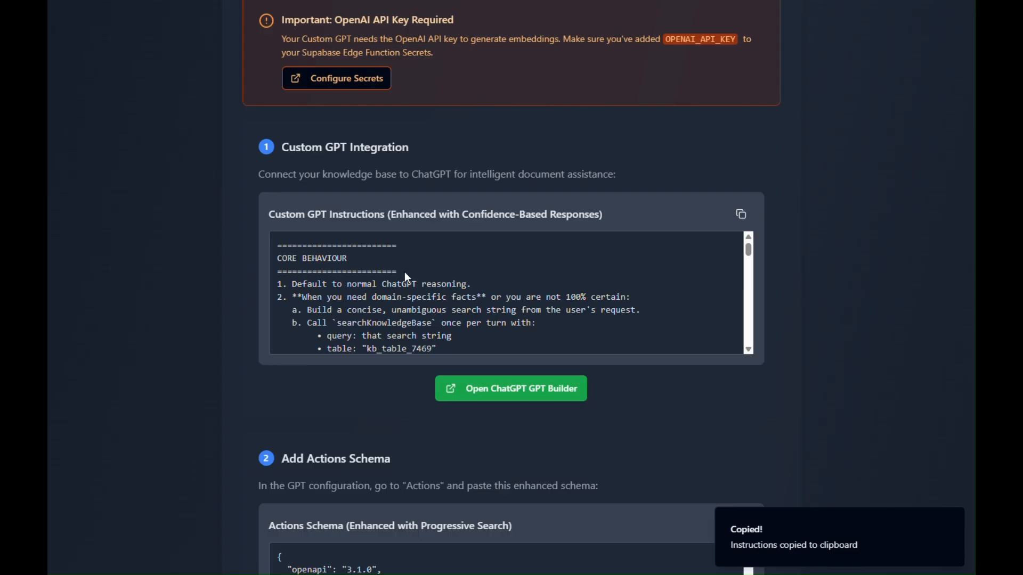
Step: Copy the Actions Schema from KnowBase and replace the schema of the GPT's existing Supabase action in ChatGPT with it
{"action": "scroll", "coordinate": [469, 312], "scroll_direction": "down", "scroll_amount": 5}
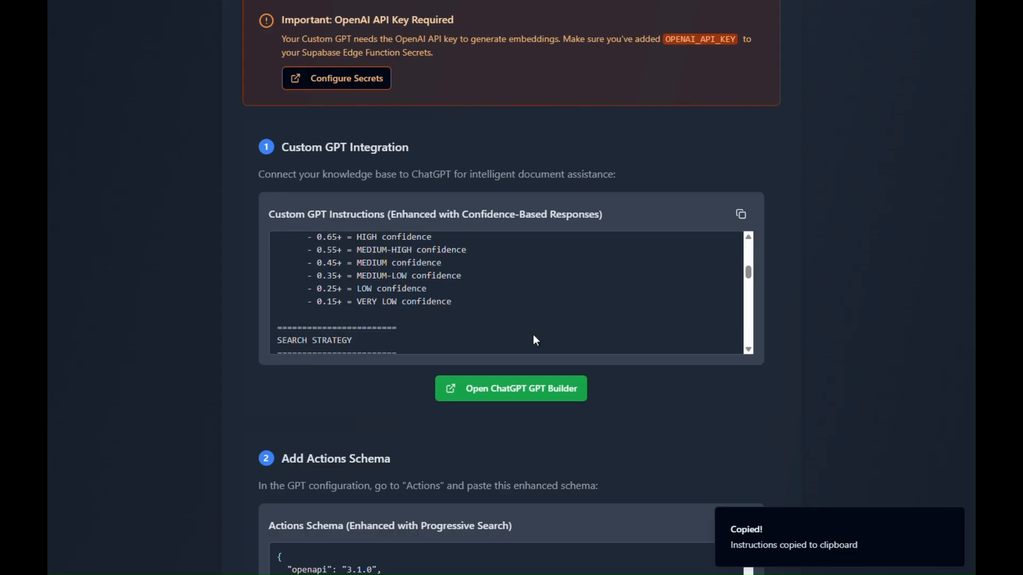
{"action": "scroll", "coordinate": [746, 367], "scroll_direction": "down", "scroll_amount": 2}
{"action": "scroll", "coordinate": [745, 309], "scroll_direction": "down", "scroll_amount": 2}
{"action": "scroll", "coordinate": [479, 224], "scroll_direction": "up", "scroll_amount": 2}
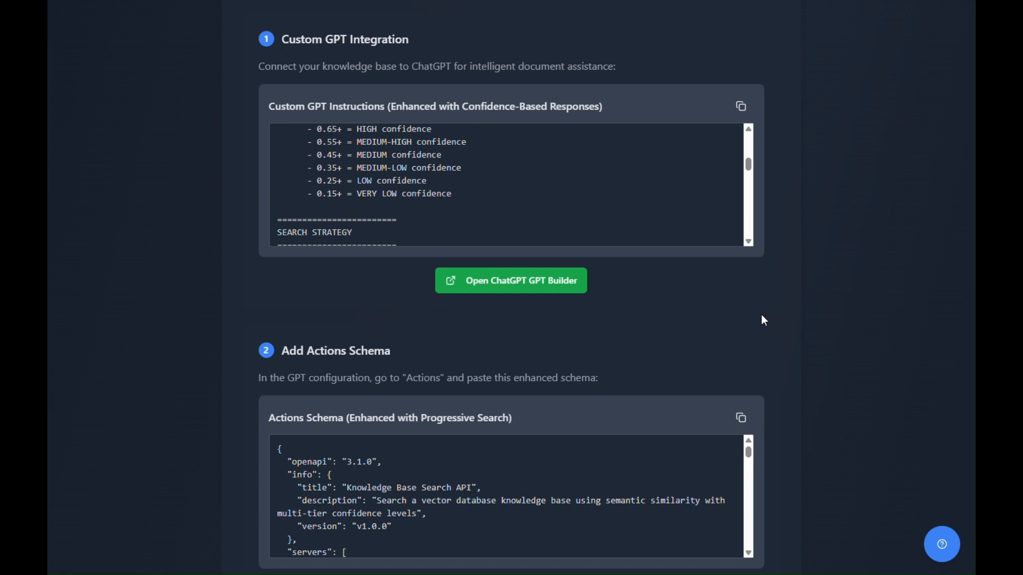
{"action": "scroll", "coordinate": [219, 323], "scroll_direction": "down", "scroll_amount": 2}
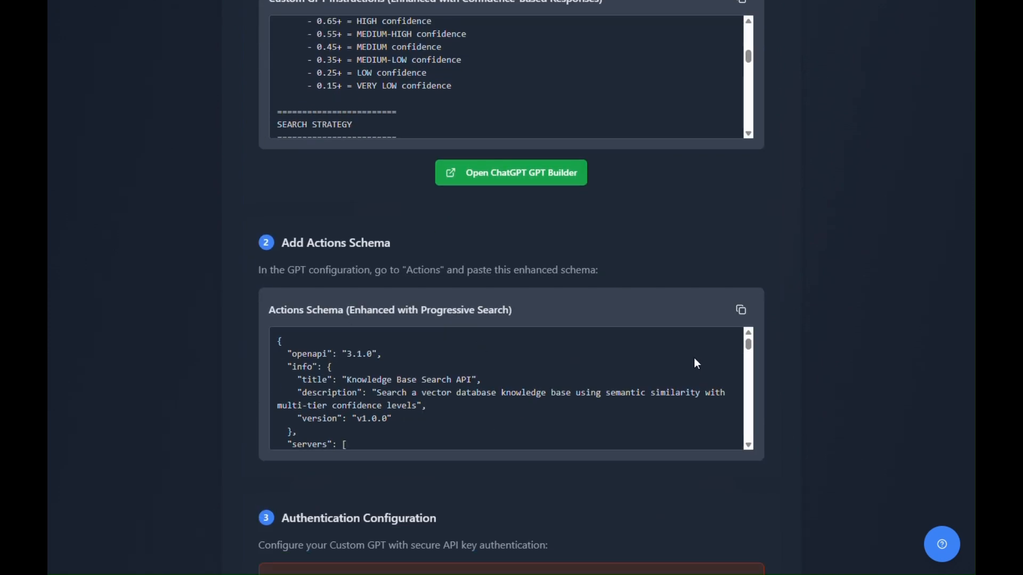
{"action": "left_click", "coordinate": [741, 310]}
{"action": "key", "text": "ctrl+Tab"}
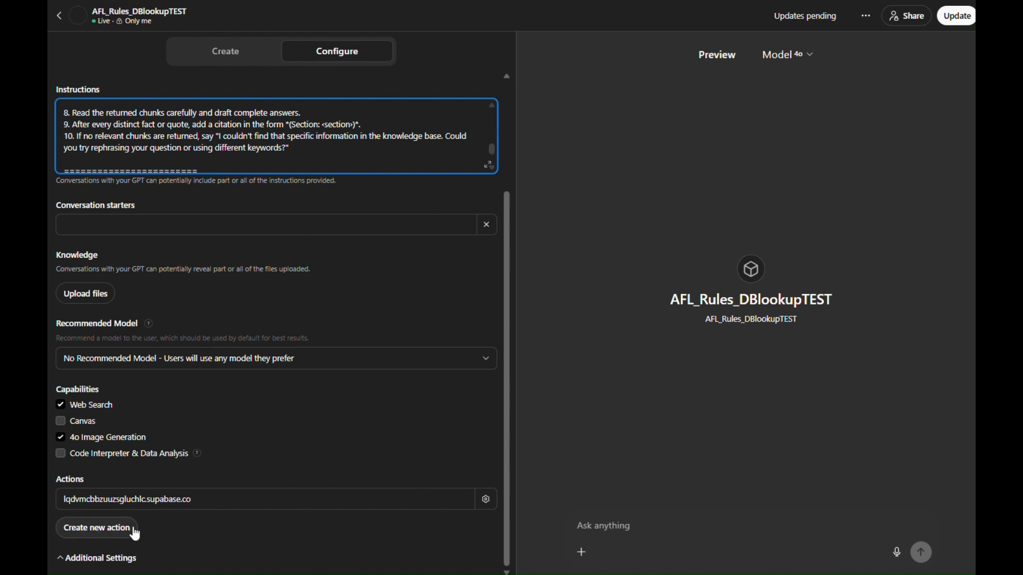
{"action": "left_click", "coordinate": [485, 501]}
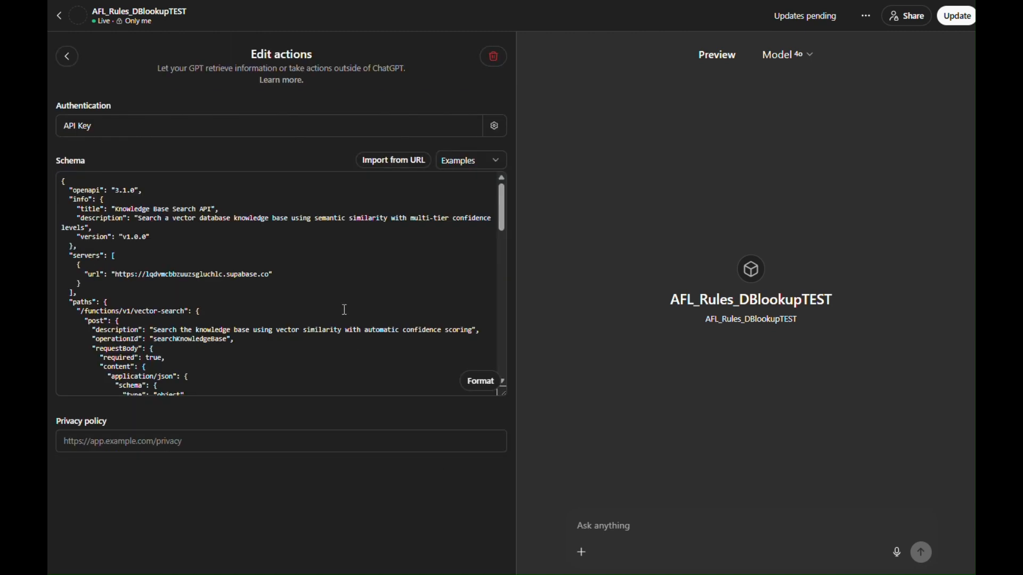
{"action": "key", "text": "ctrl+a"}
{"action": "key", "text": "BackSpace"}
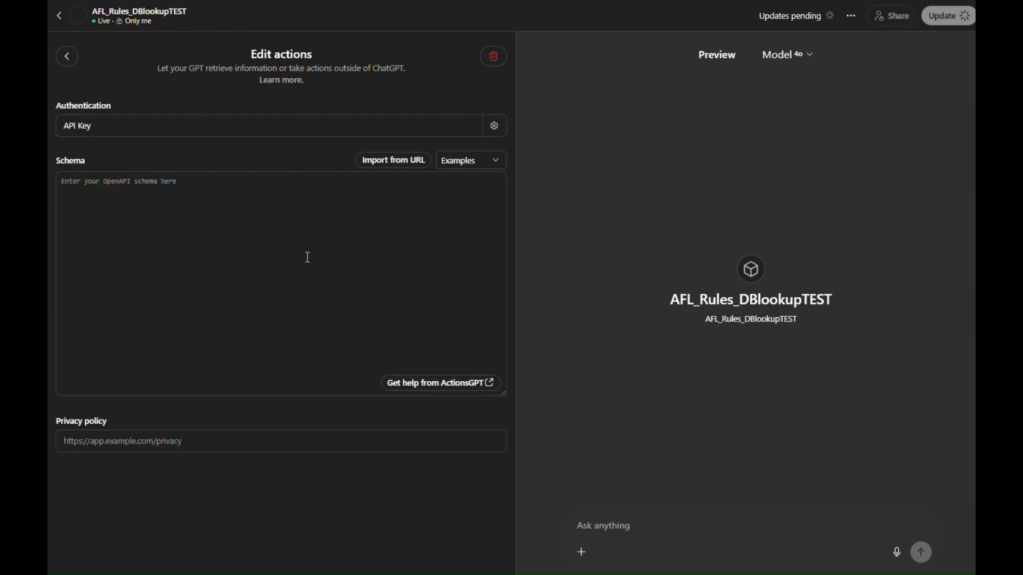
{"action": "key", "text": "ctrl+v"}
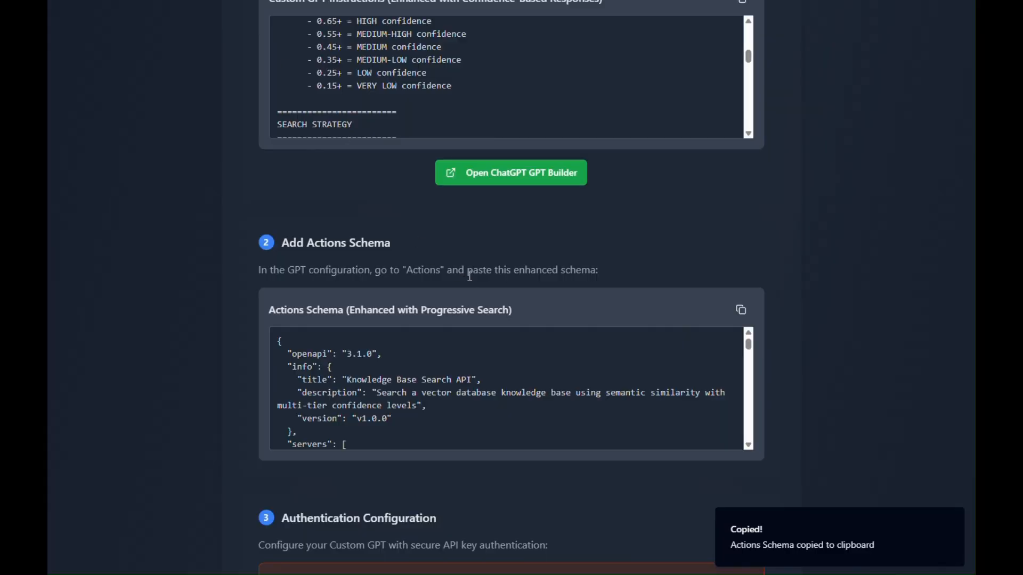
Step: Check KnowBase's authentication configuration, then set the GPT action's auth type to Custom with the header name x-api-key
{"action": "scroll", "coordinate": [468, 276], "scroll_direction": "down", "scroll_amount": 2}
{"action": "scroll", "coordinate": [568, 253], "scroll_direction": "down", "scroll_amount": 5}
{"action": "scroll", "coordinate": [904, 321], "scroll_direction": "down", "scroll_amount": 2}
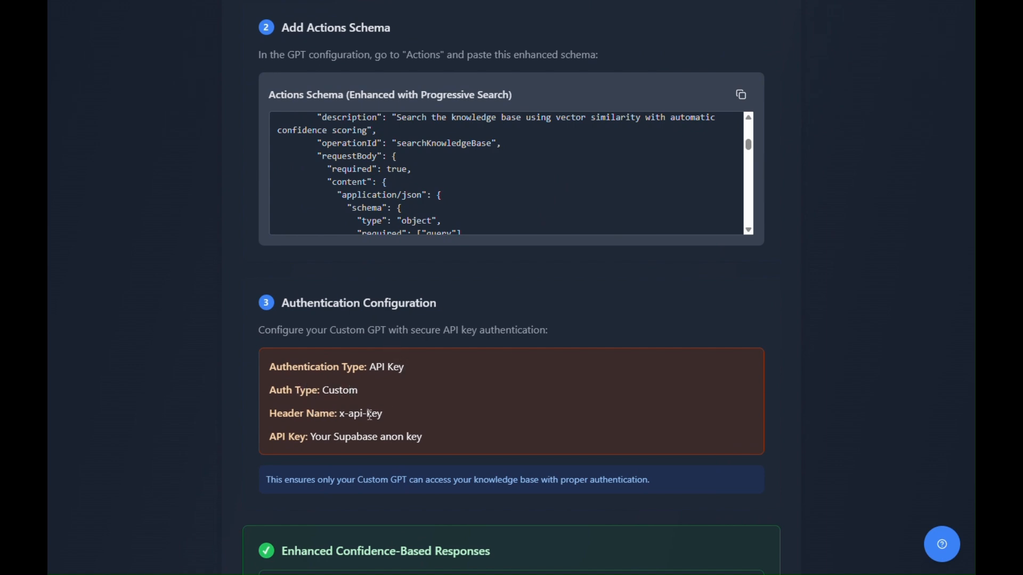
{"action": "left_click_drag", "start_coordinate": [384, 415], "coordinate": [343, 418]}
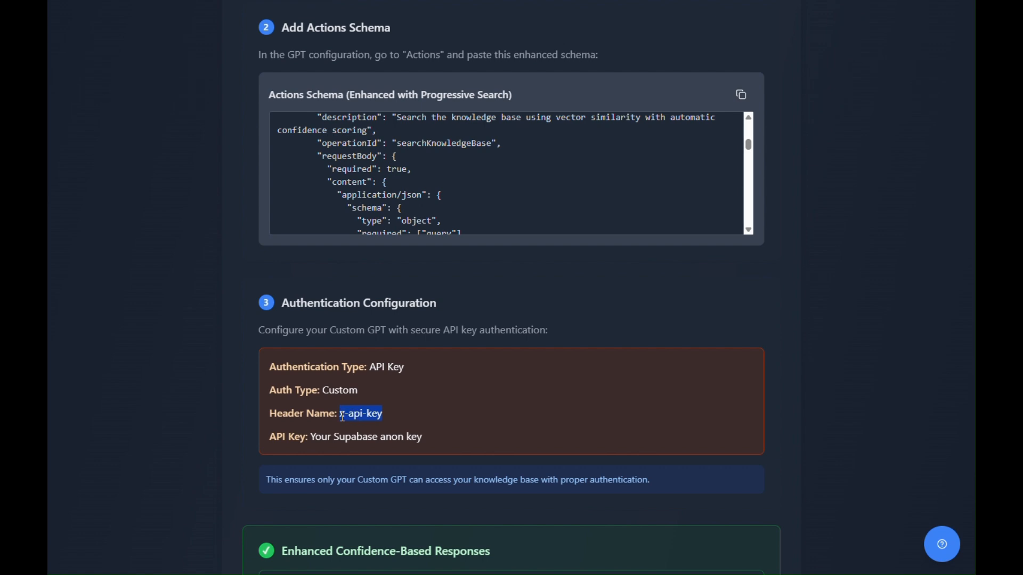
{"action": "key", "text": "ctrl+Tab"}
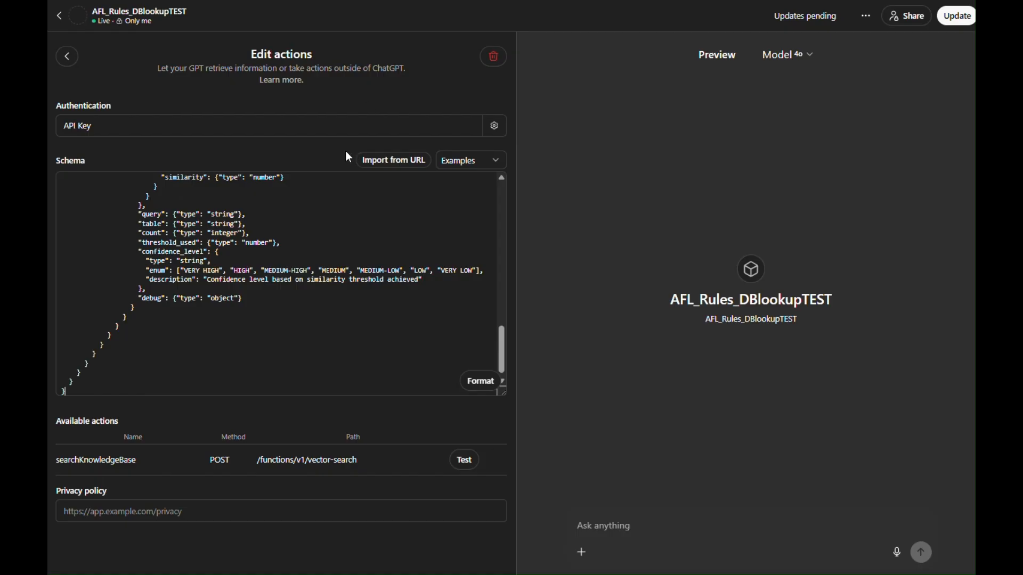
{"action": "left_click", "coordinate": [496, 126]}
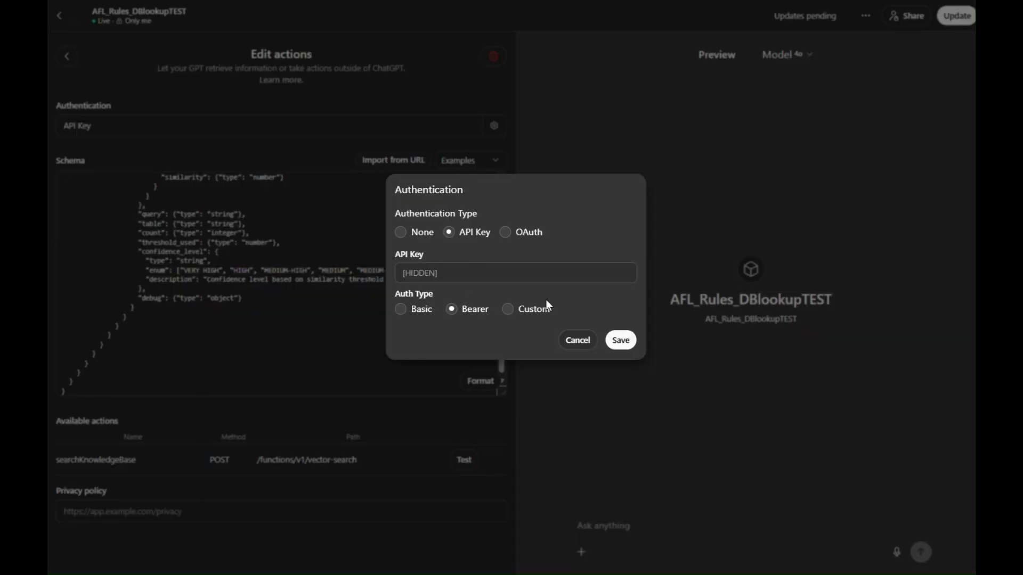
{"action": "left_click", "coordinate": [508, 310]}
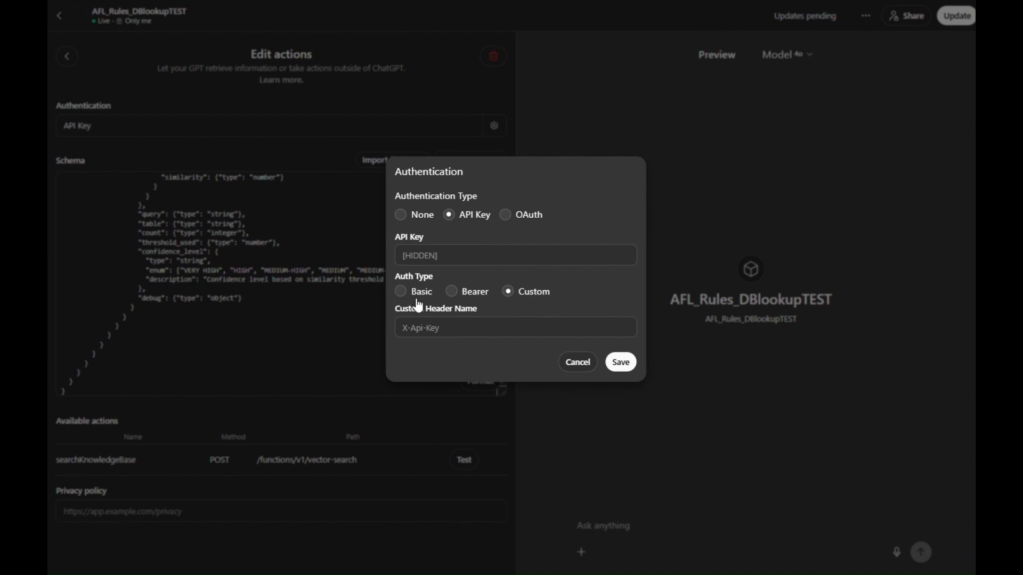
{"action": "left_click", "coordinate": [440, 315]}
{"action": "type", "text": "x-api-key"}
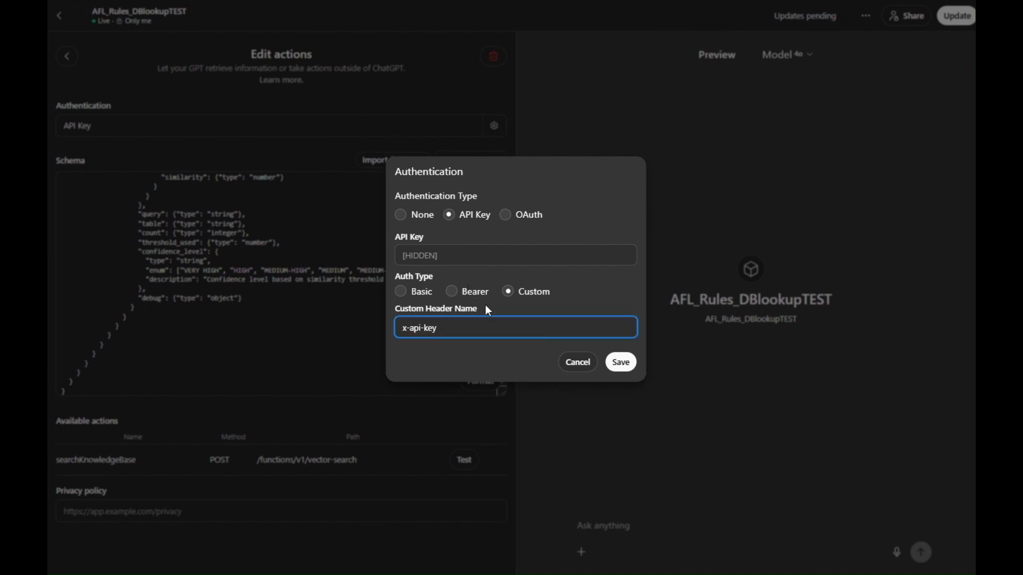
Step: Paste the Supabase anon key into the action's API Key field, save the authentication and return to the GPT configuration
{"action": "left_click", "coordinate": [175, 0]}
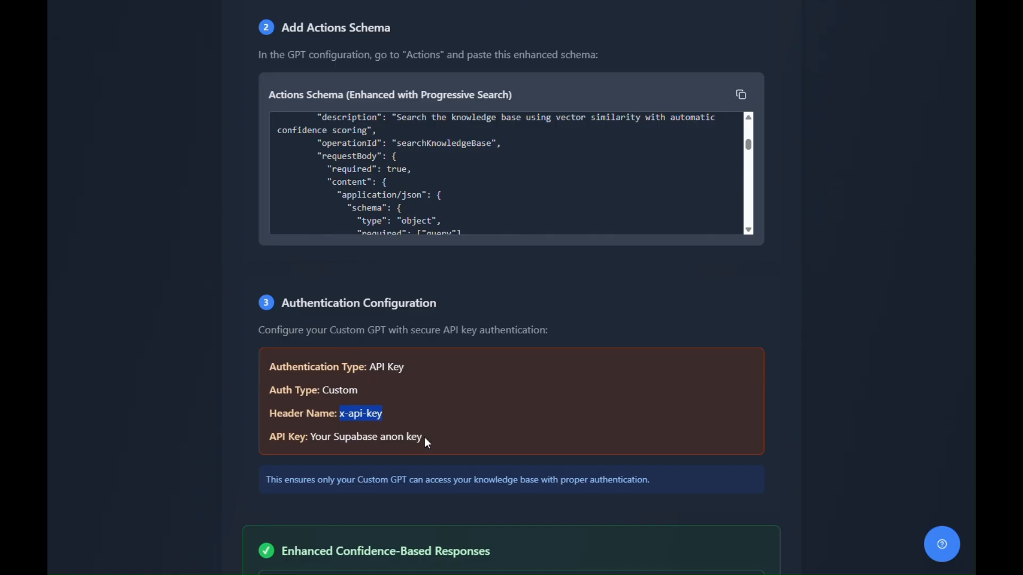
{"action": "left_click_drag", "start_coordinate": [426, 437], "coordinate": [345, 437]}
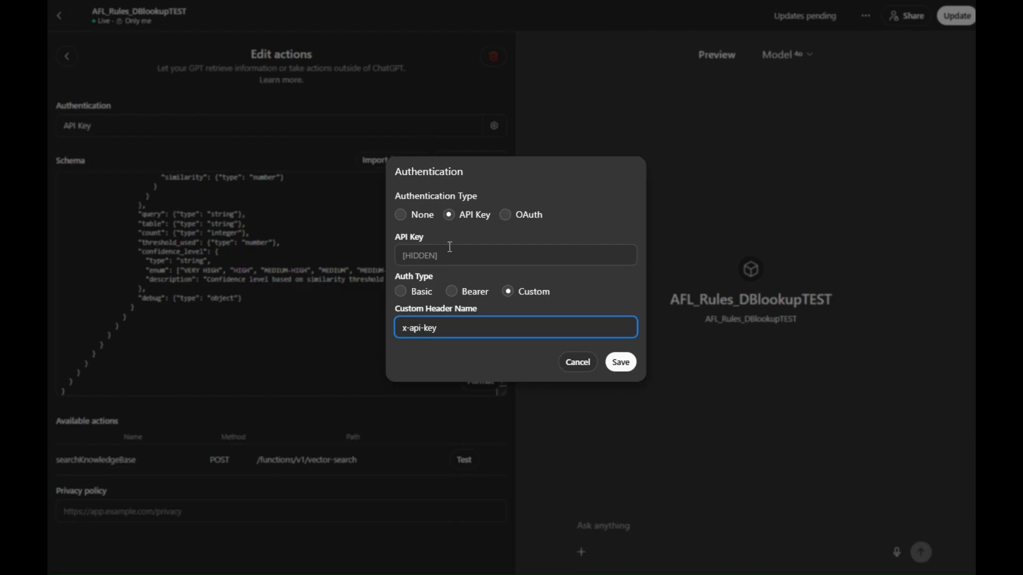
{"action": "left_click", "coordinate": [450, 247]}
{"action": "key", "text": "ctrl+v"}
{"action": "left_click", "coordinate": [621, 363]}
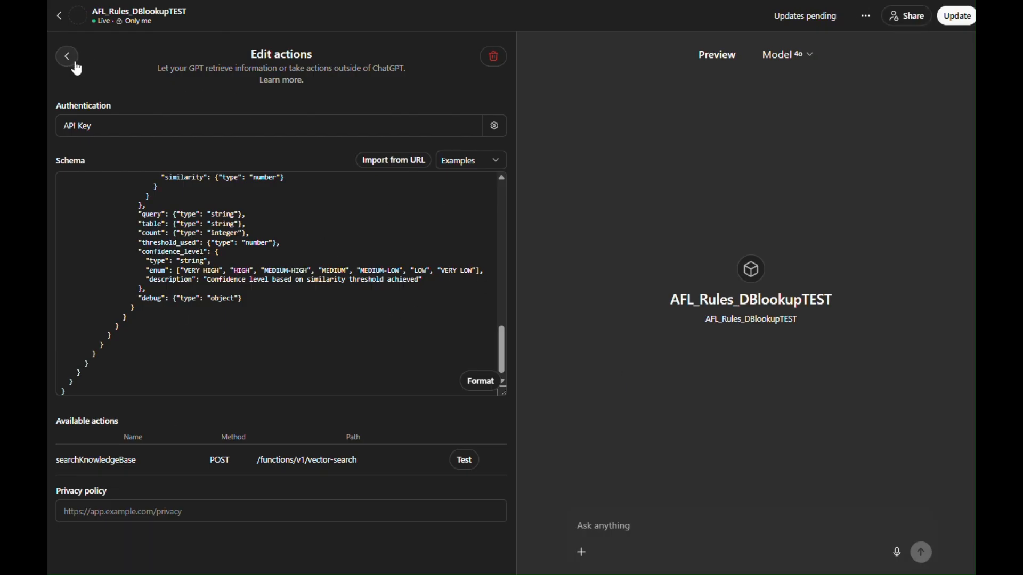
{"action": "left_click", "coordinate": [66, 58]}
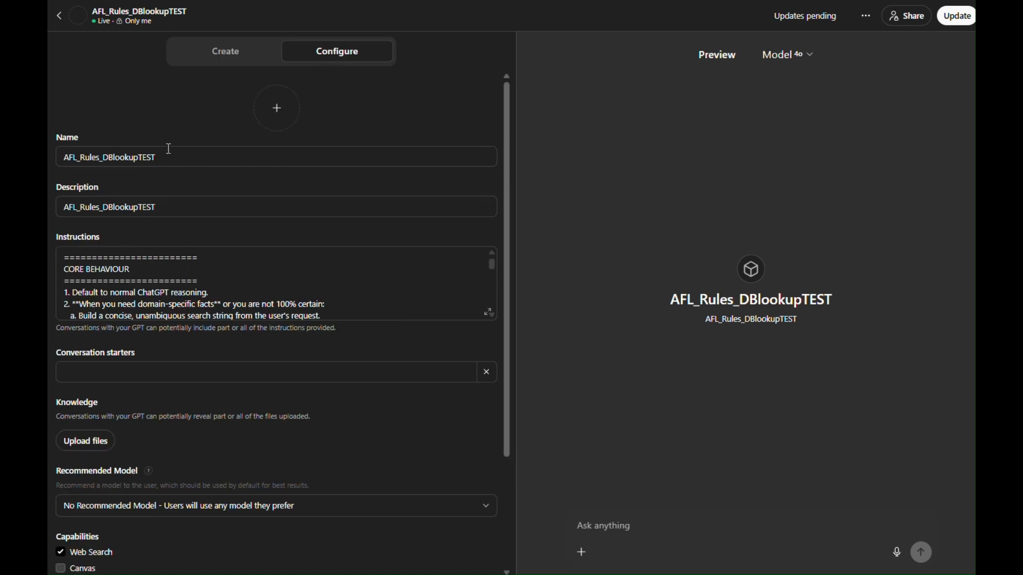
Step: Test the GPT in the preview by asking "how many sirens are sounded during the half time break?" and allow the Supabase call
{"action": "scroll", "coordinate": [321, 359], "scroll_direction": "down", "scroll_amount": 2}
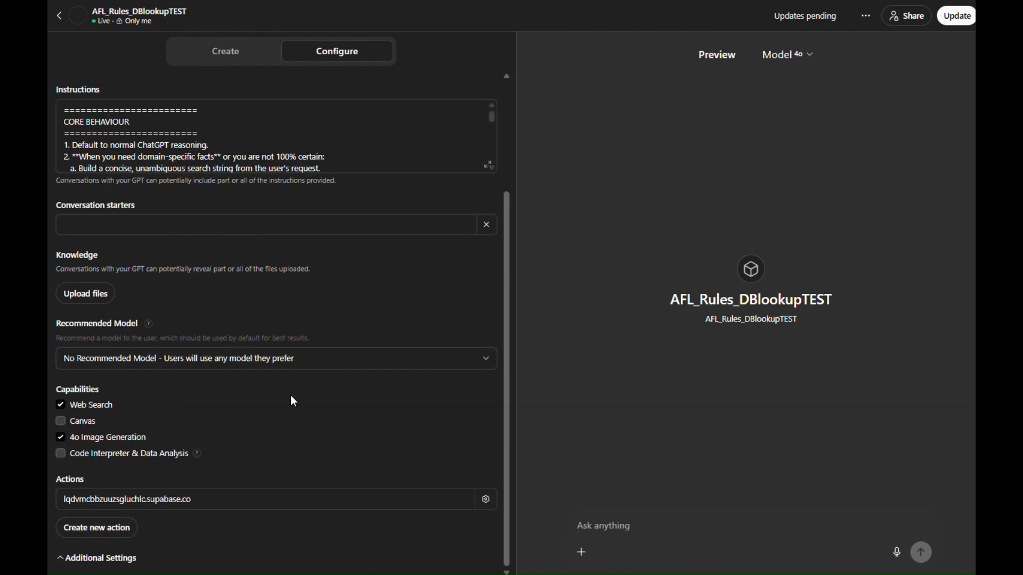
{"action": "left_click", "coordinate": [649, 525]}
{"action": "type", "text": "how many sirens are sounded during the half time break?"}
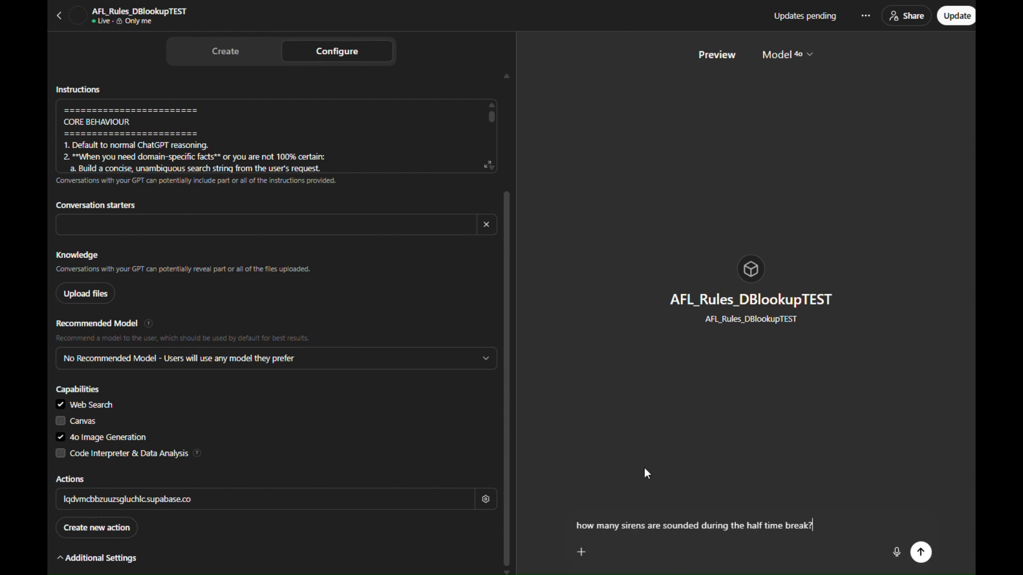
{"action": "key", "text": "Return"}
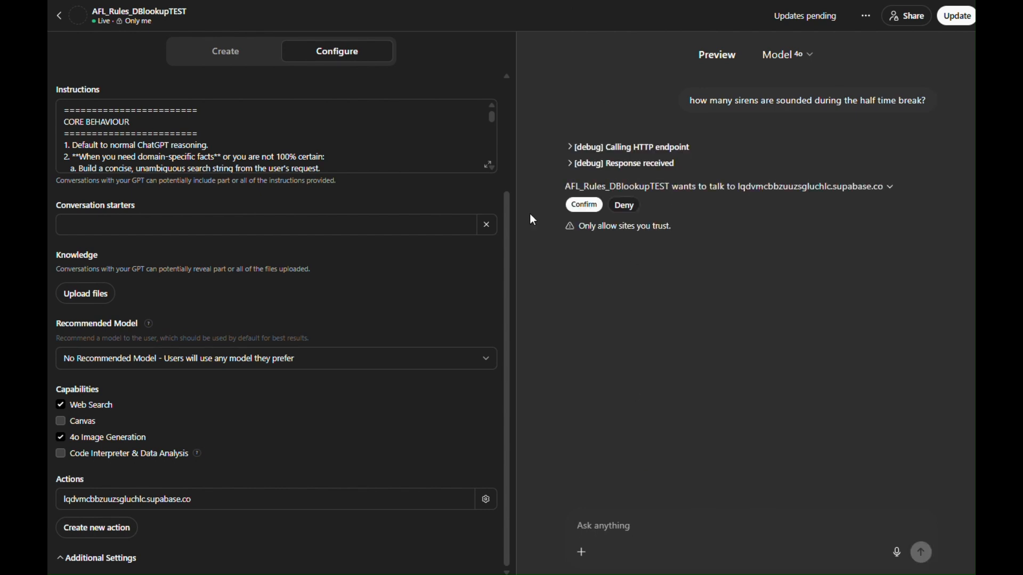
{"action": "left_click", "coordinate": [585, 205]}
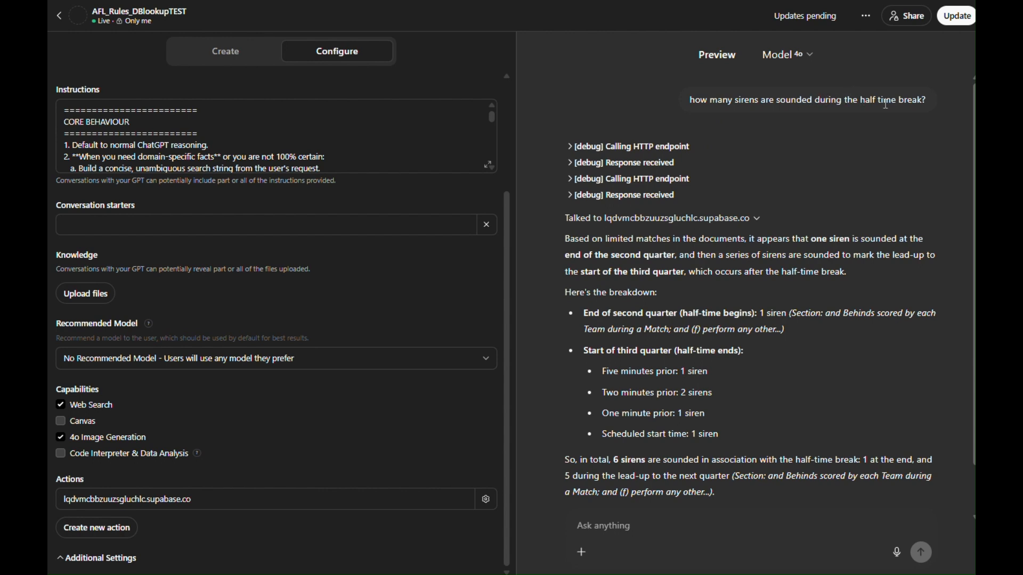
Step: Examine the siren breakdown for the start of the third quarter in the GPT's answer
{"action": "left_click", "coordinate": [707, 273]}
{"action": "left_click_drag", "start_coordinate": [609, 372], "coordinate": [657, 393]}
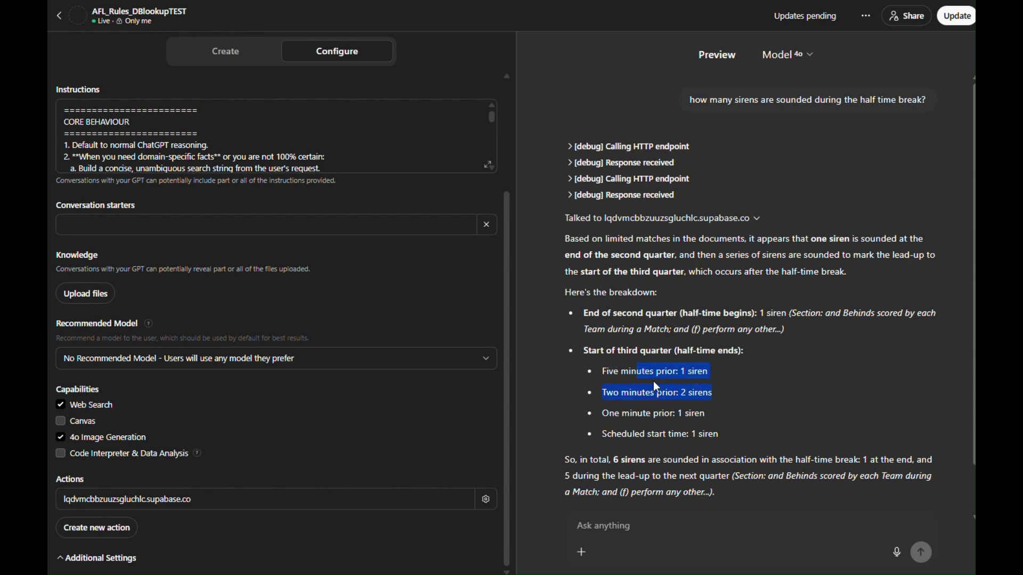
{"action": "left_click_drag", "start_coordinate": [720, 433], "coordinate": [604, 373]}
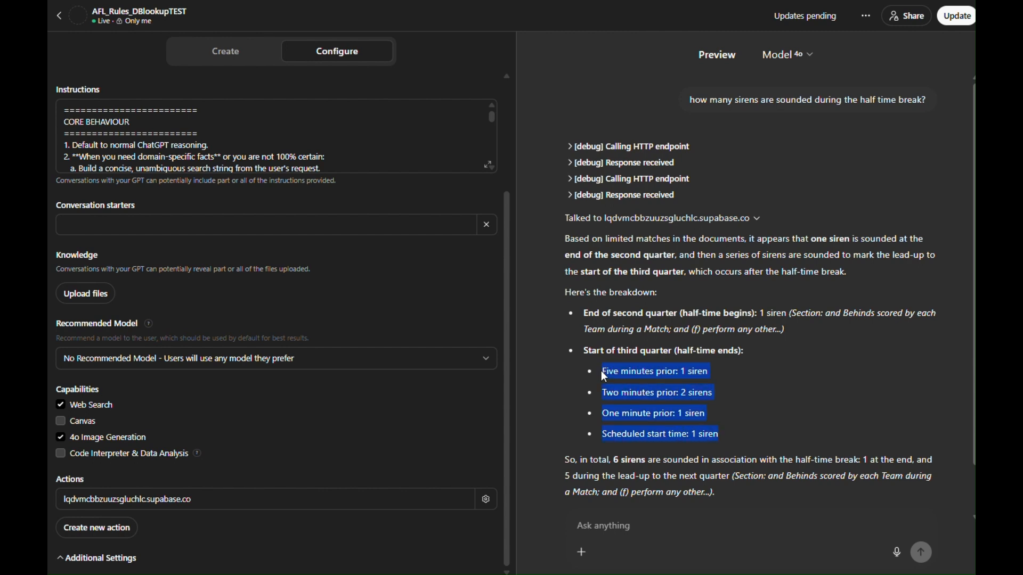
Step: Examine the section citation given for the end-of-second-quarter siren in the GPT's answer
{"action": "left_click", "coordinate": [694, 410]}
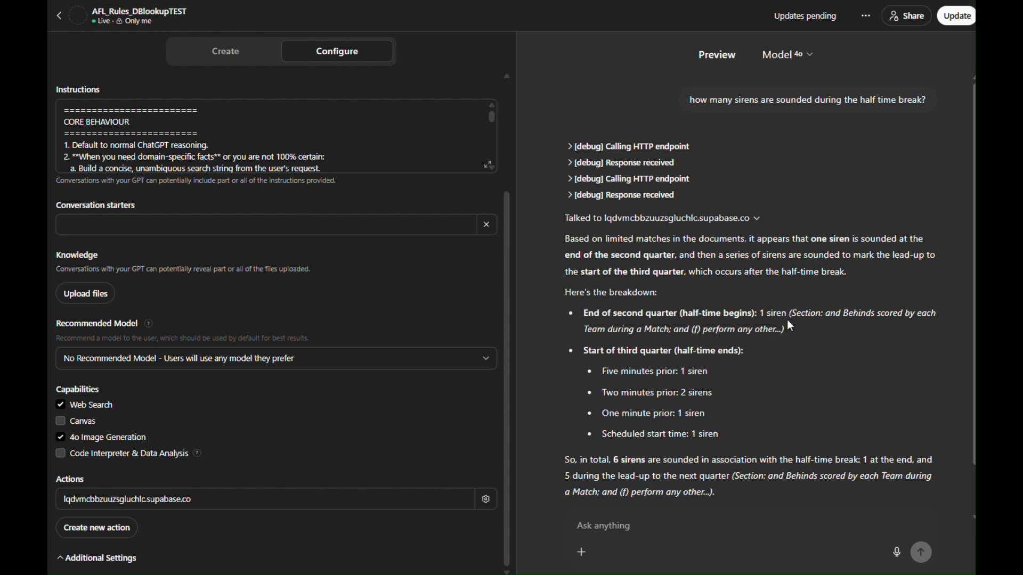
{"action": "left_click_drag", "start_coordinate": [861, 325], "coordinate": [778, 327]}
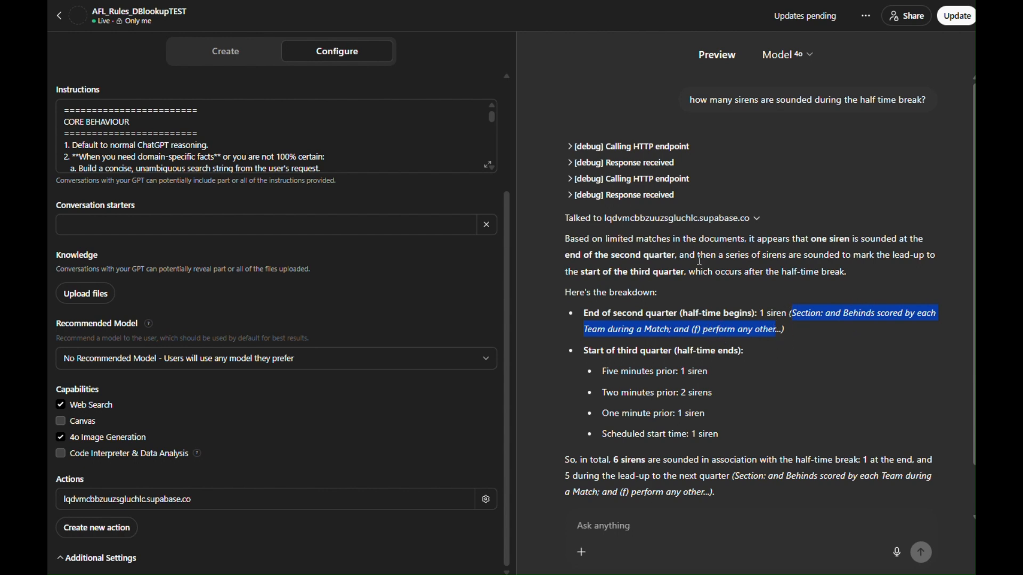
Step: Expand the second HTTP endpoint call and its response in the debug output, and examine the search parameters and returned matches
{"action": "left_click", "coordinate": [570, 195]}
{"action": "left_click", "coordinate": [569, 179]}
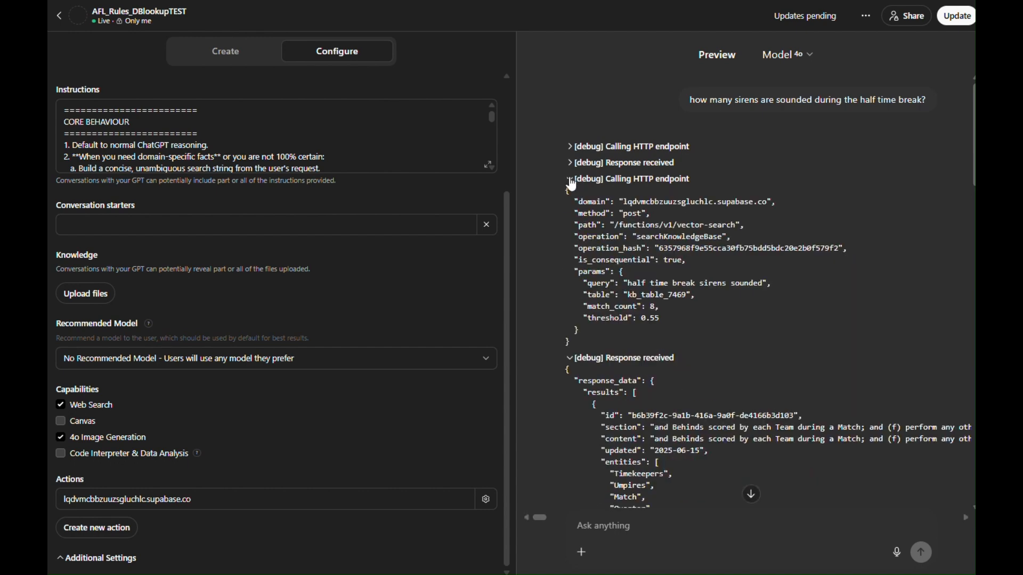
{"action": "scroll", "coordinate": [621, 225], "scroll_direction": "down", "scroll_amount": 1}
{"action": "scroll", "coordinate": [621, 225], "scroll_direction": "down", "scroll_amount": 3}
{"action": "scroll", "coordinate": [668, 233], "scroll_direction": "up", "scroll_amount": 5}
{"action": "scroll", "coordinate": [667, 232], "scroll_direction": "down", "scroll_amount": 15}
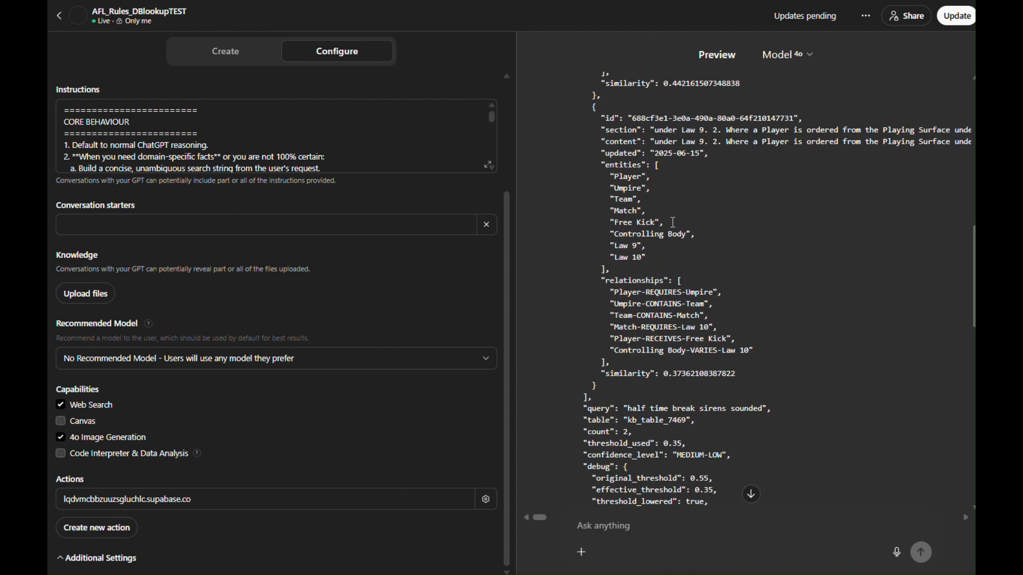
{"action": "scroll", "coordinate": [703, 223], "scroll_direction": "down", "scroll_amount": 4}
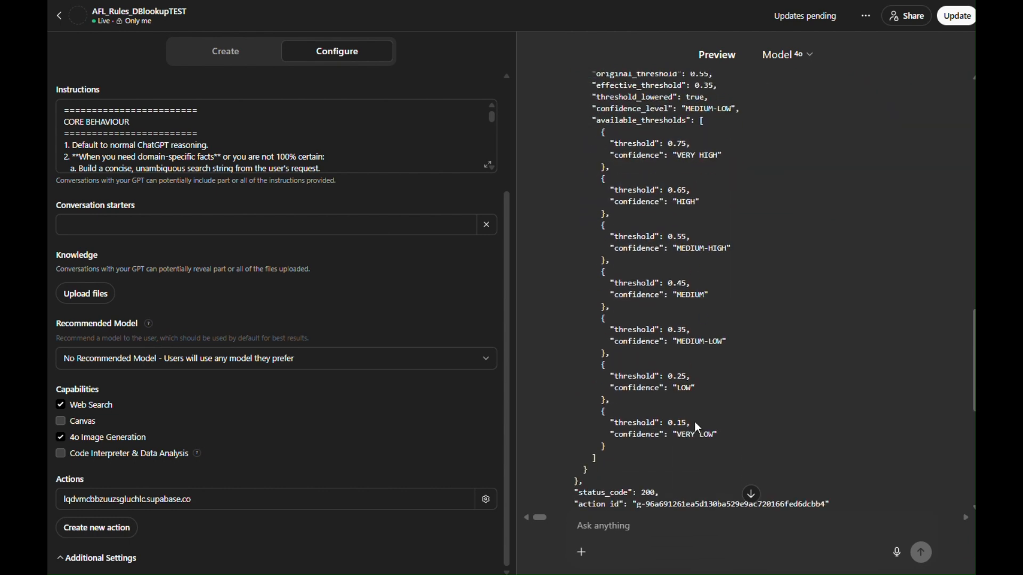
Step: Examine the available similarity thresholds and their confidence levels in the debug response, and return to the siren answer
{"action": "left_click_drag", "start_coordinate": [719, 442], "coordinate": [618, 133]}
{"action": "left_click", "coordinate": [645, 210]}
{"action": "scroll", "coordinate": [645, 210], "scroll_direction": "down", "scroll_amount": 8}
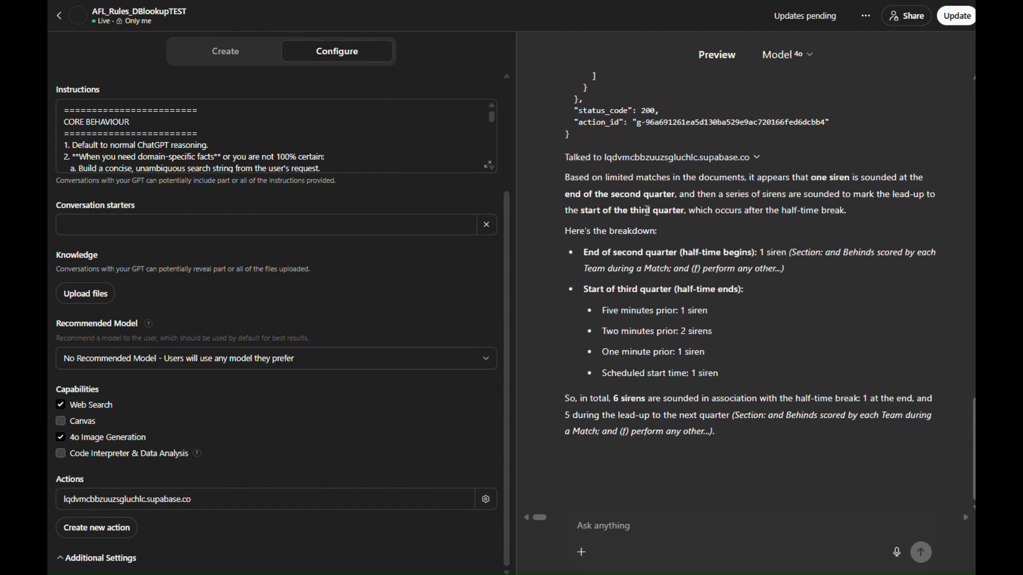
{"action": "scroll", "coordinate": [609, 264], "scroll_direction": "up", "scroll_amount": 5}
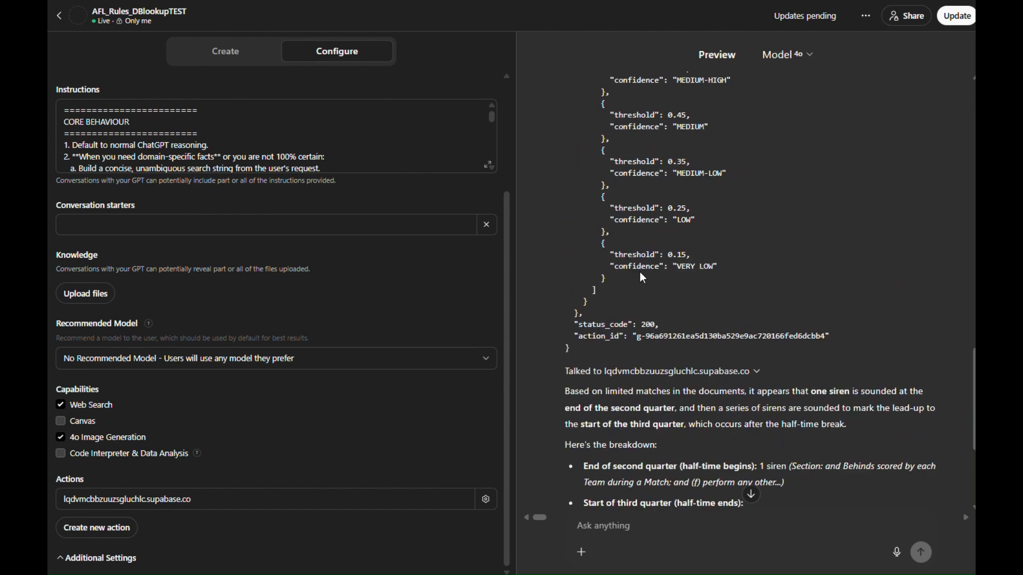
{"action": "scroll", "coordinate": [644, 282], "scroll_direction": "down", "scroll_amount": 4}
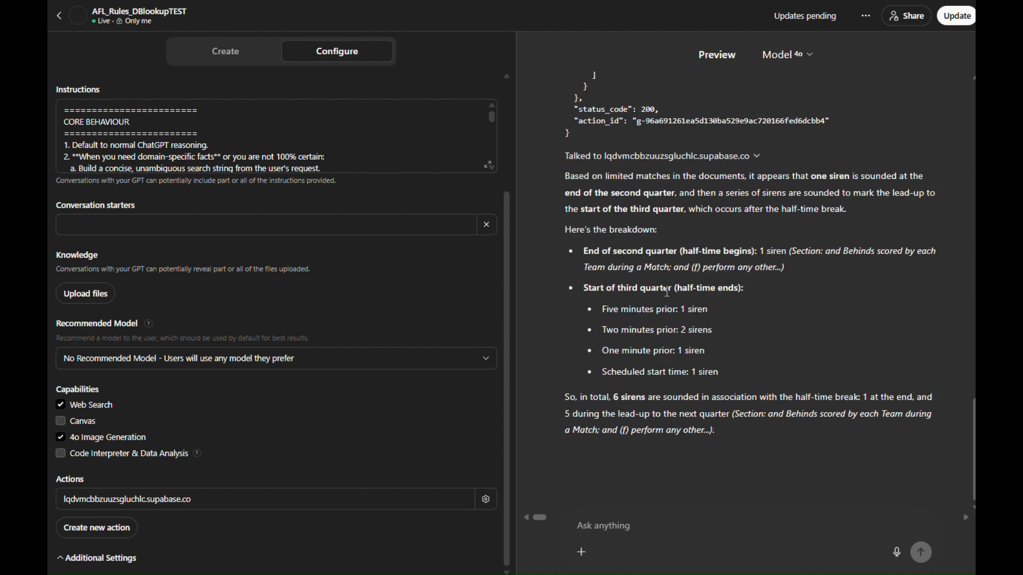